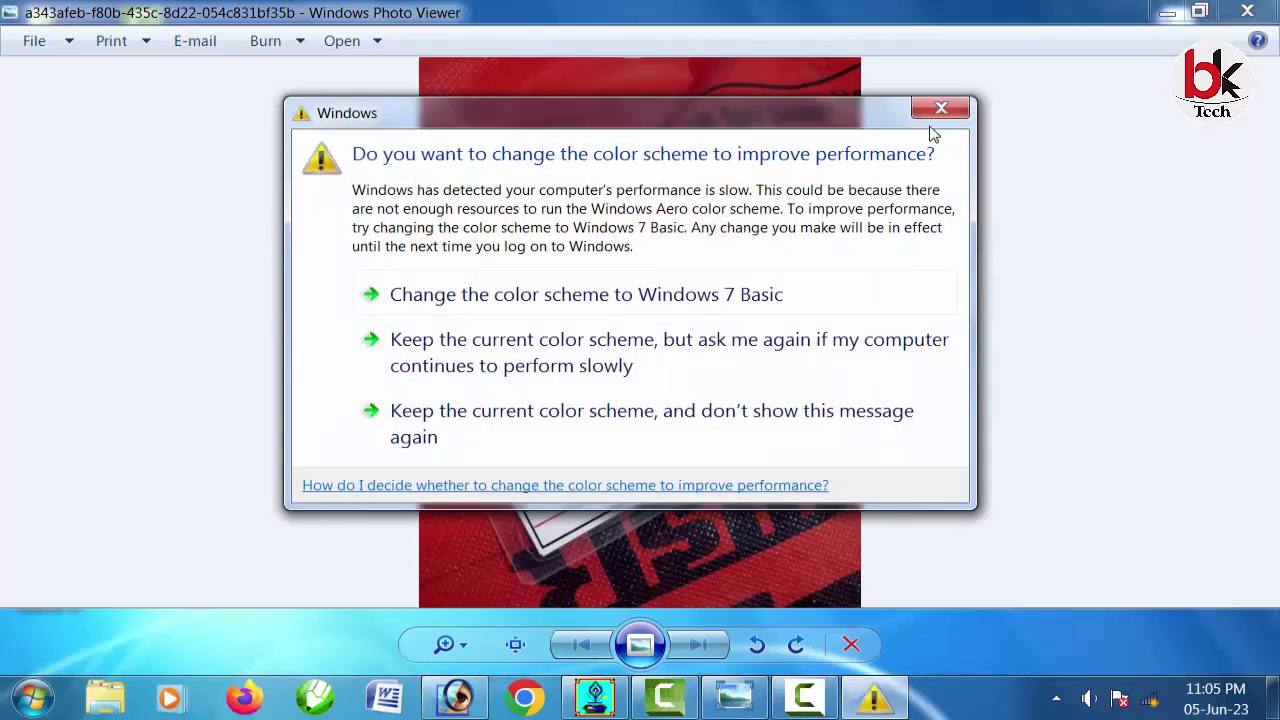
Dismiss the colour-scheme warning covering the ID-card photo and switch to Photoshop
click(946, 109)
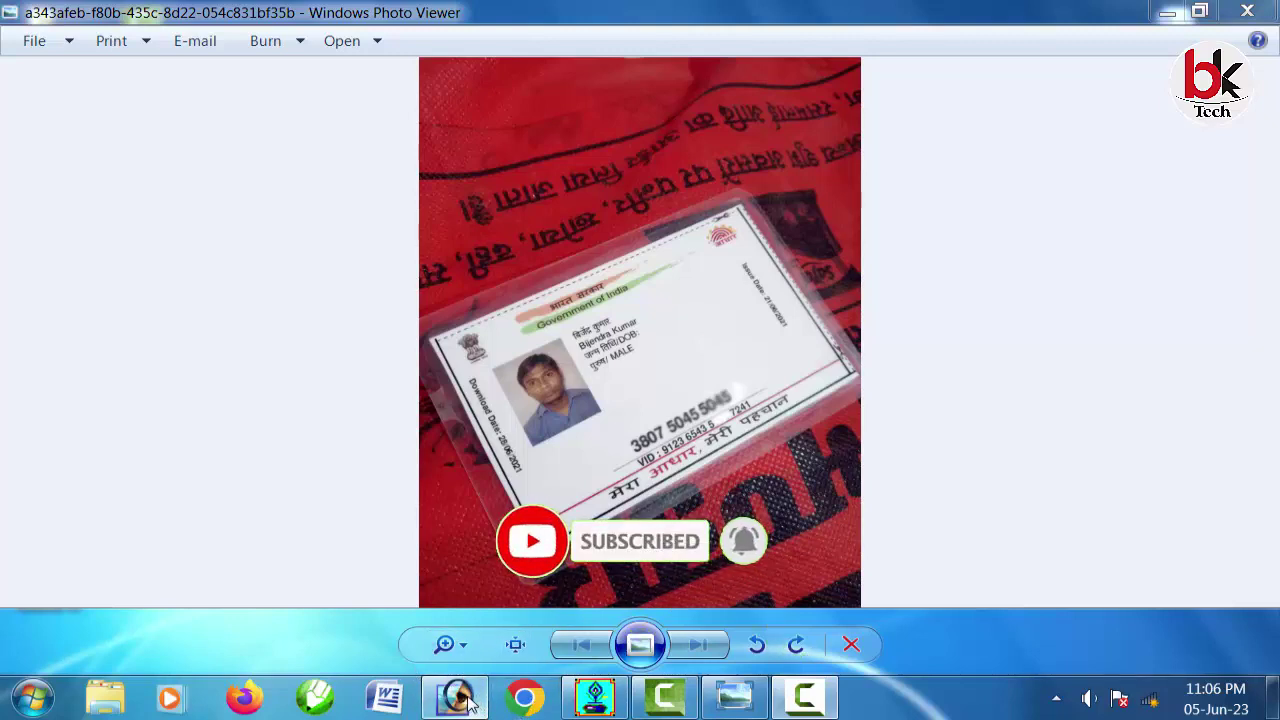
click(466, 700)
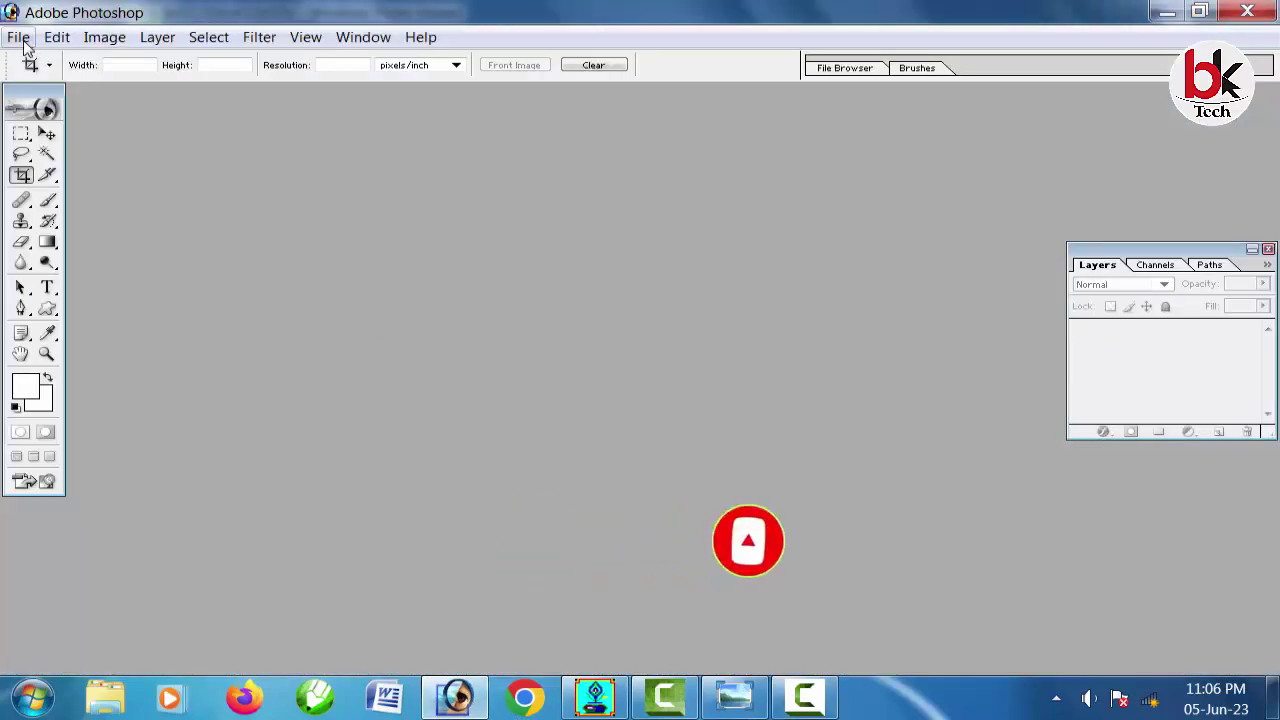
Open the ID-card JPEG from the Desktop and maximize its document window
click(18, 37)
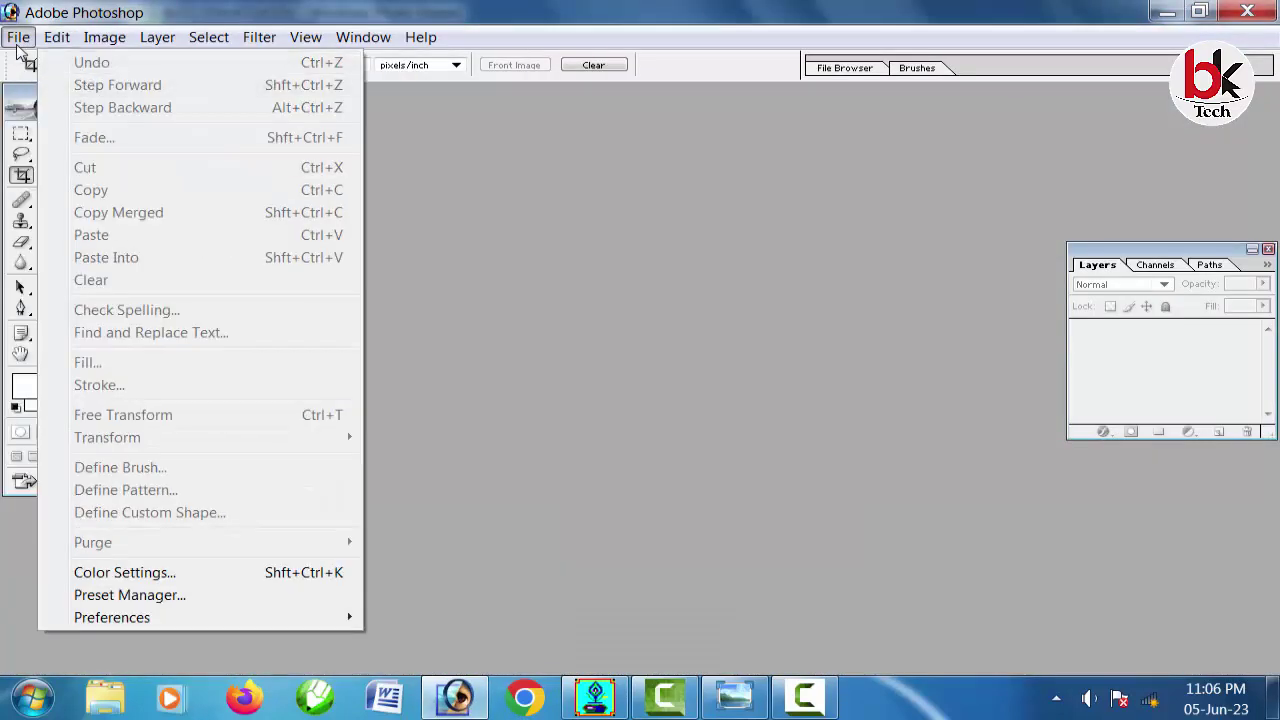
click(59, 88)
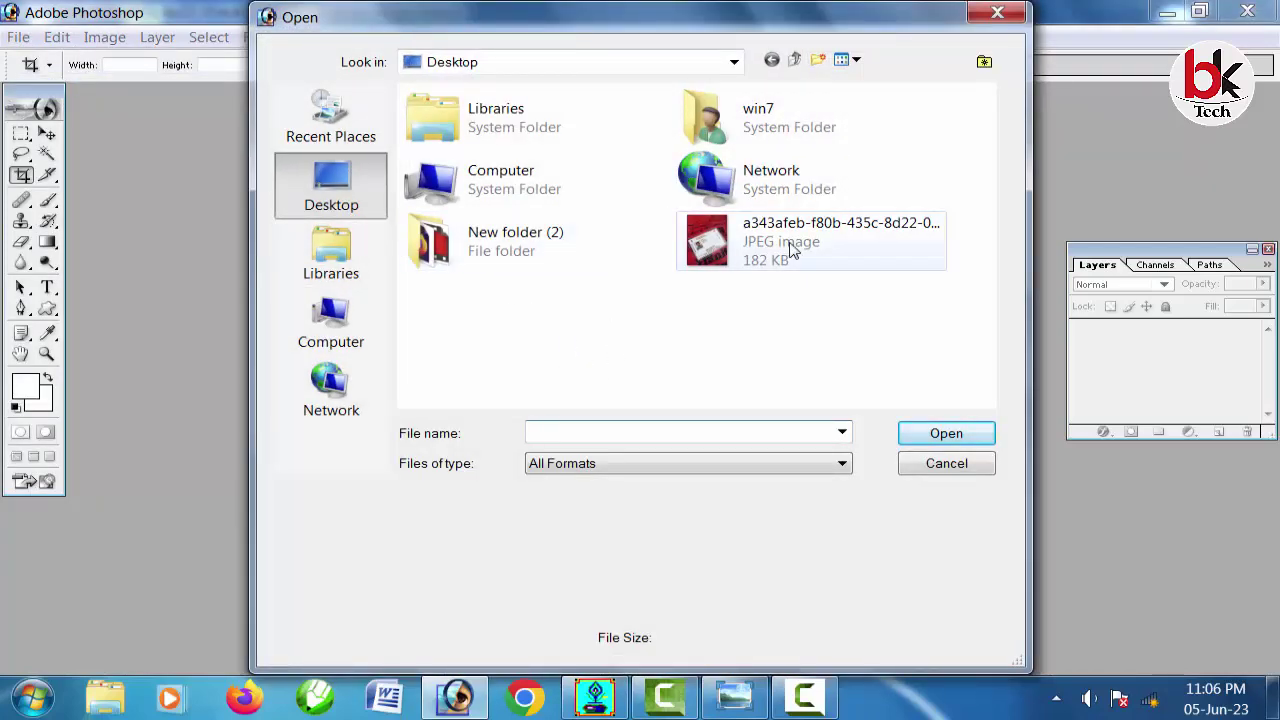
click(790, 250)
click(952, 436)
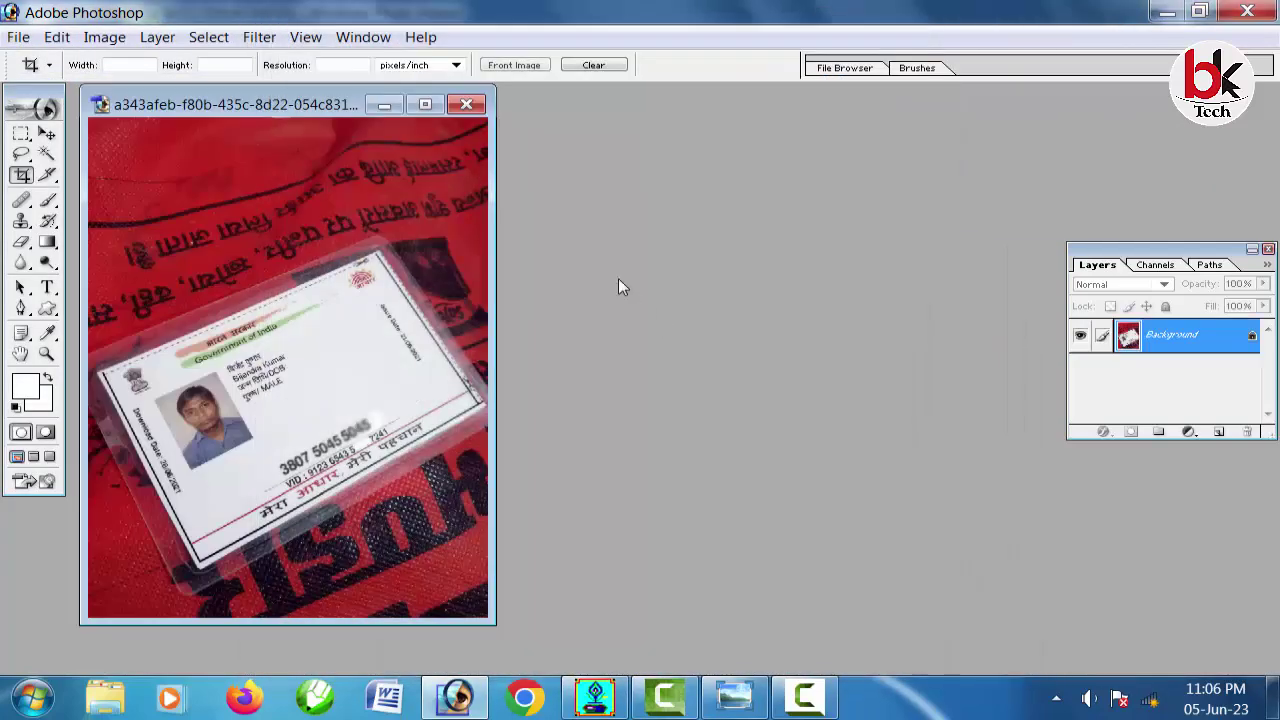
click(425, 104)
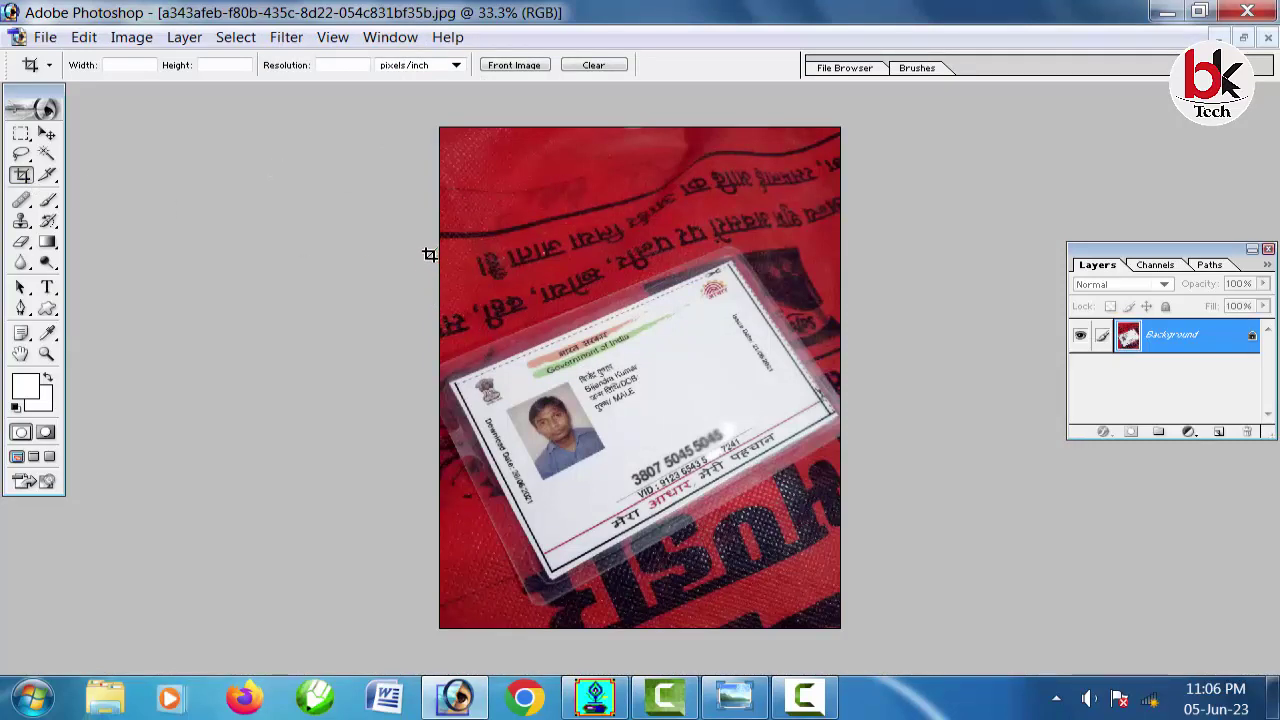
Crop around the ID card, rotating the crop box to match and straighten its tilt
drag(440, 253, 836, 578)
drag(836, 578, 840, 573)
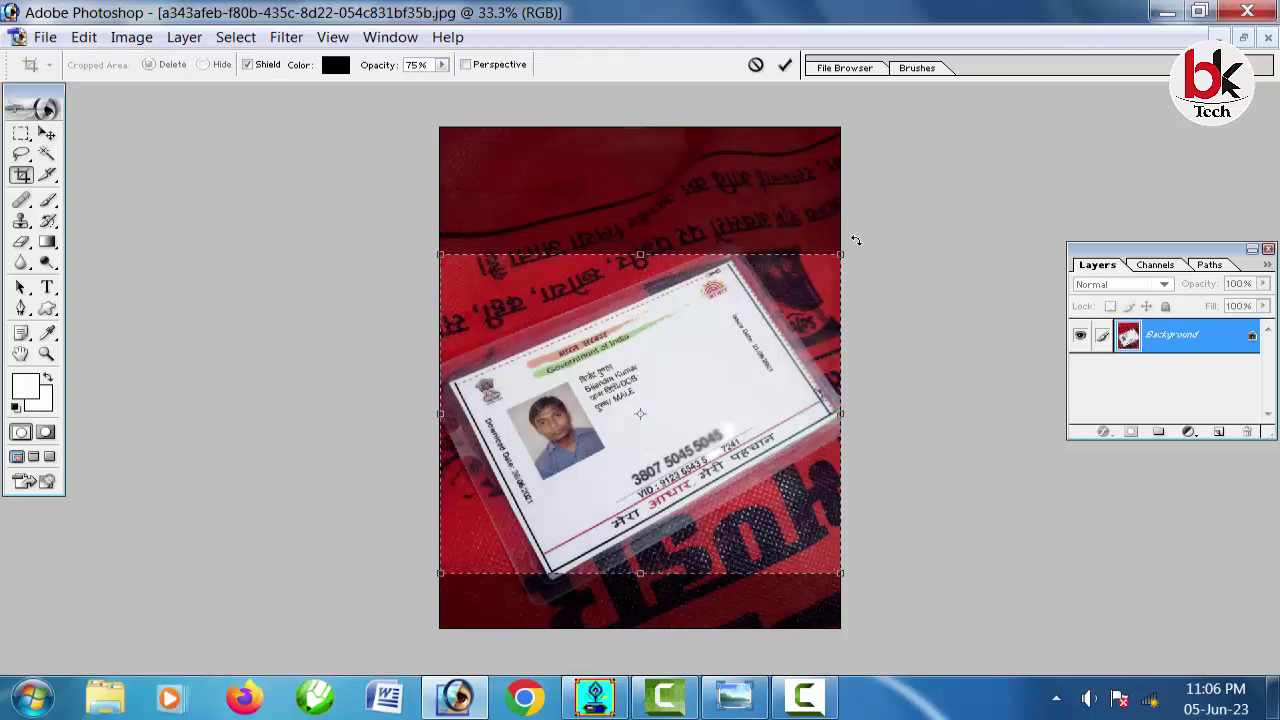
drag(855, 240, 787, 190)
key(Return)
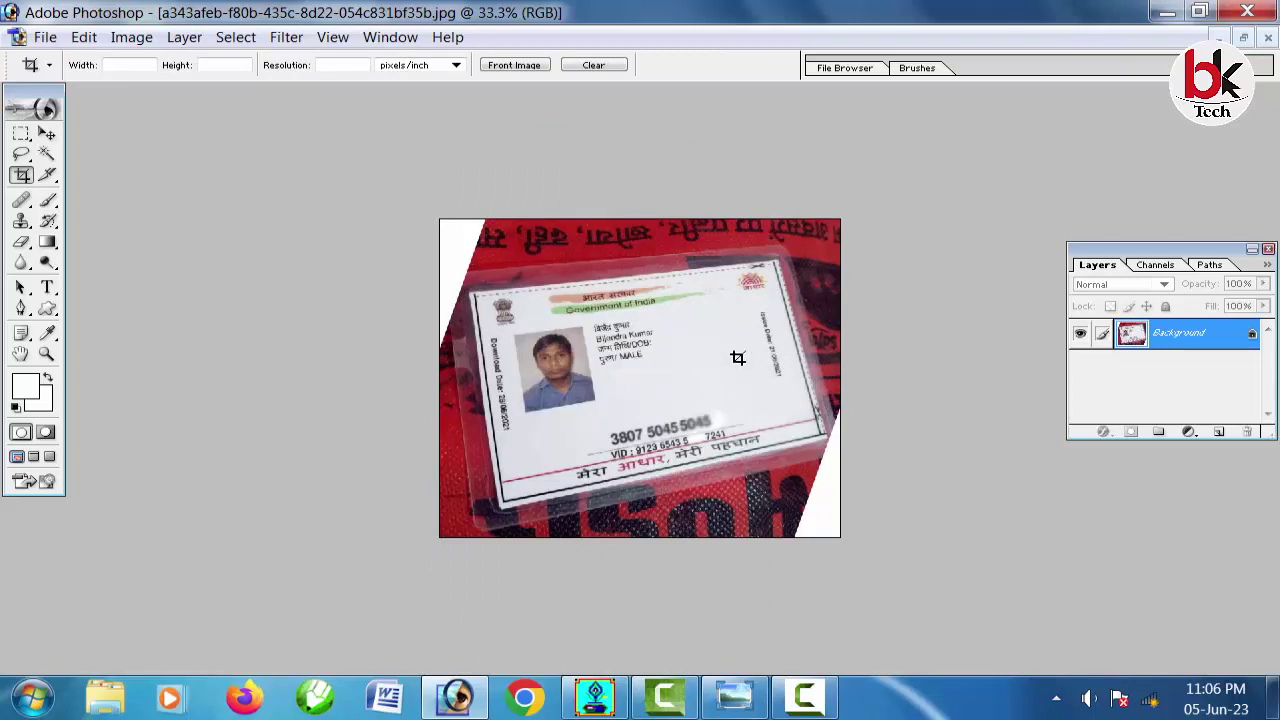
click(47, 40)
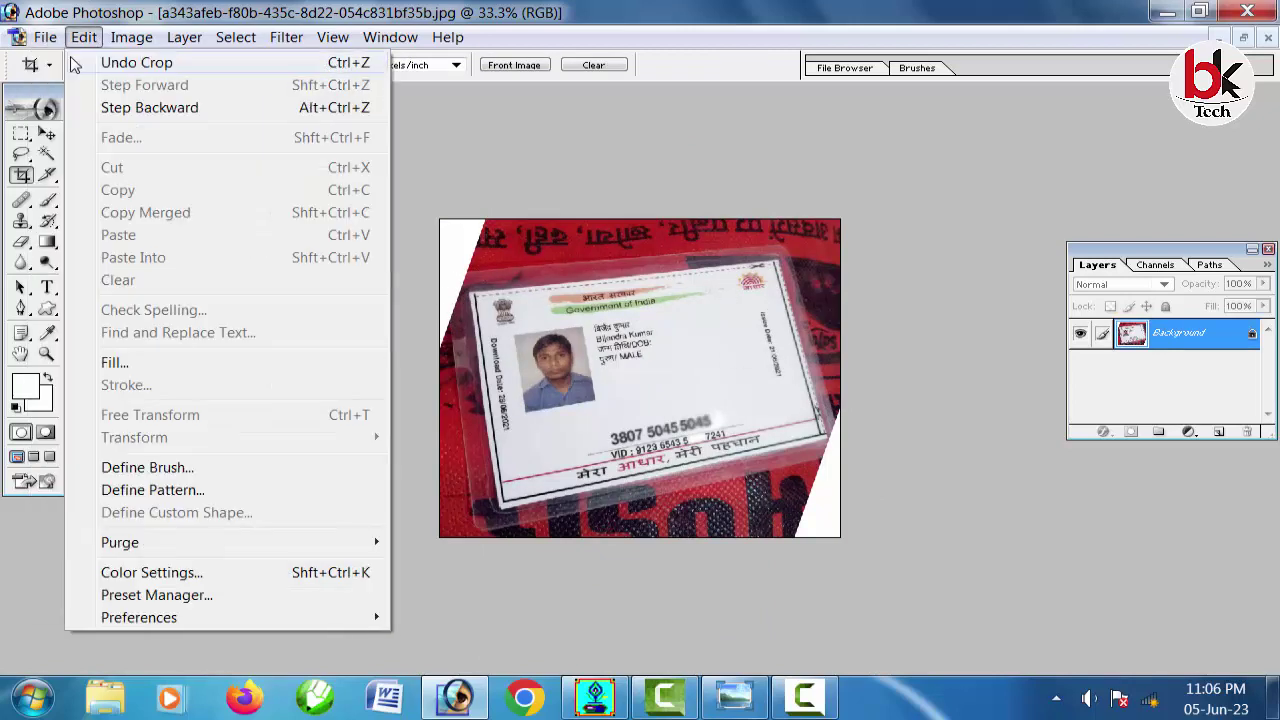
Create a new white document 3.3 × 2.1 inches at 300 pixels/inch
click(78, 63)
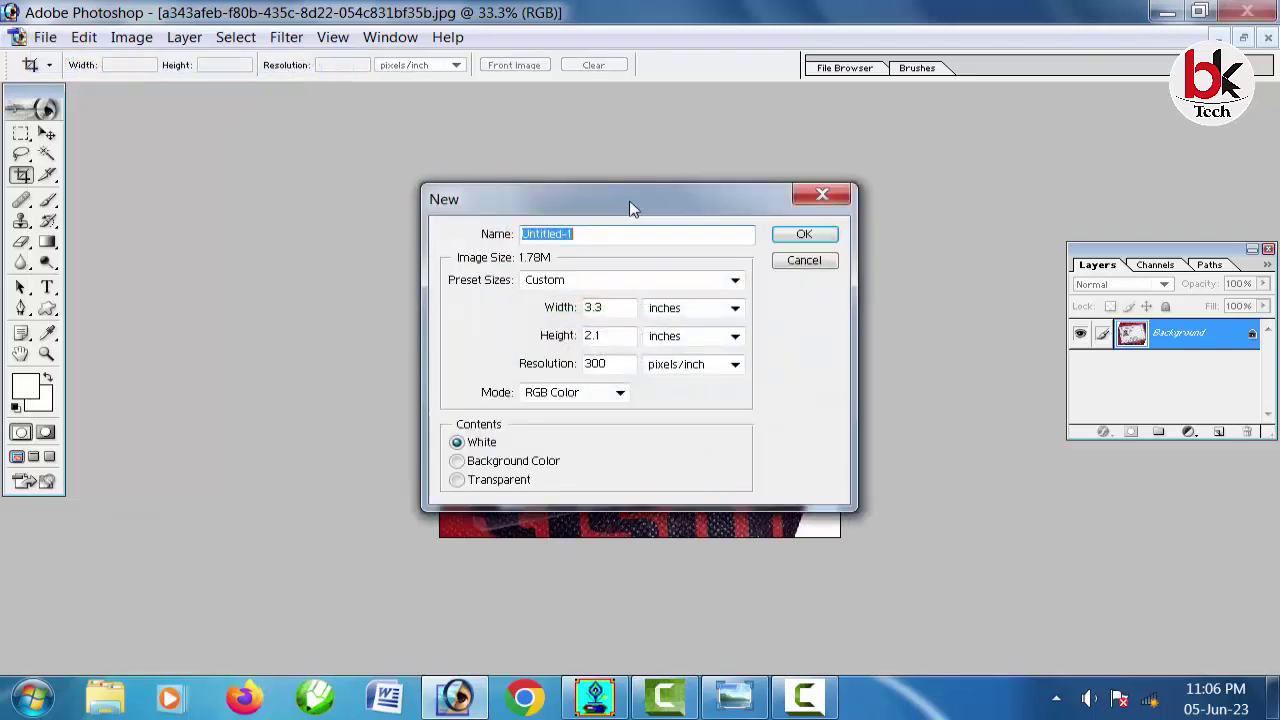
double_click(595, 307)
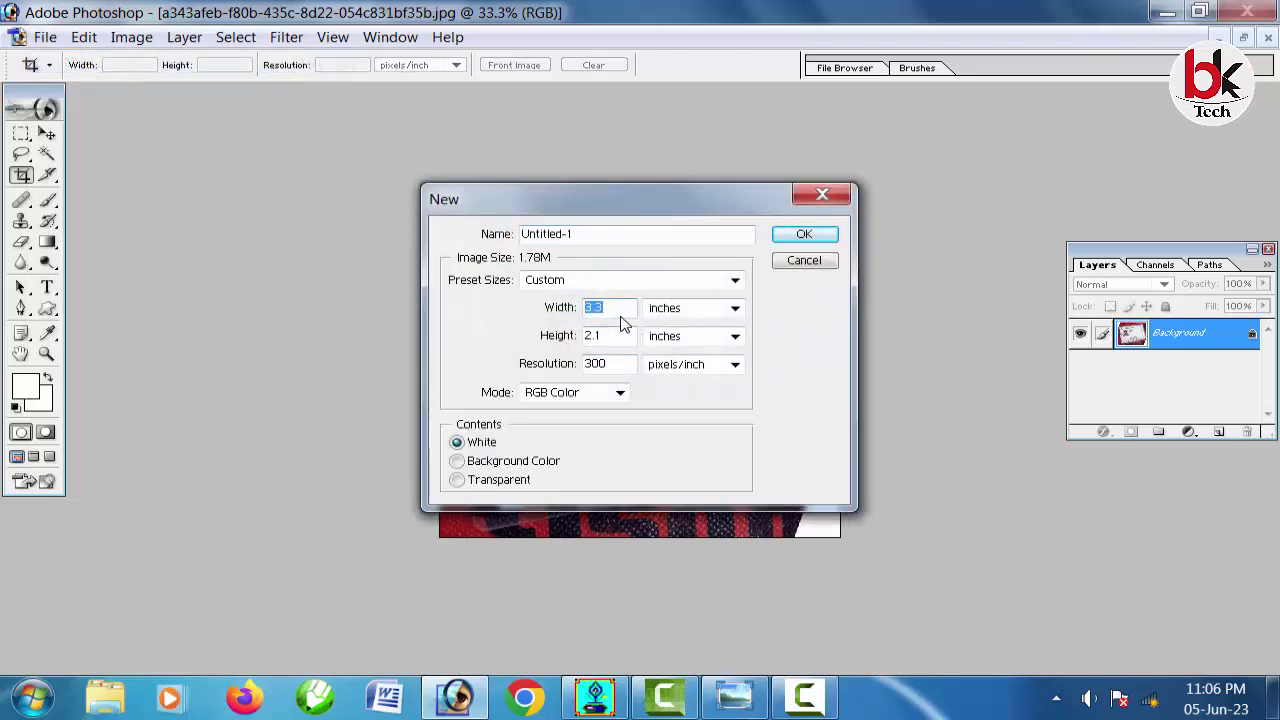
text(3.)
key(Tab)
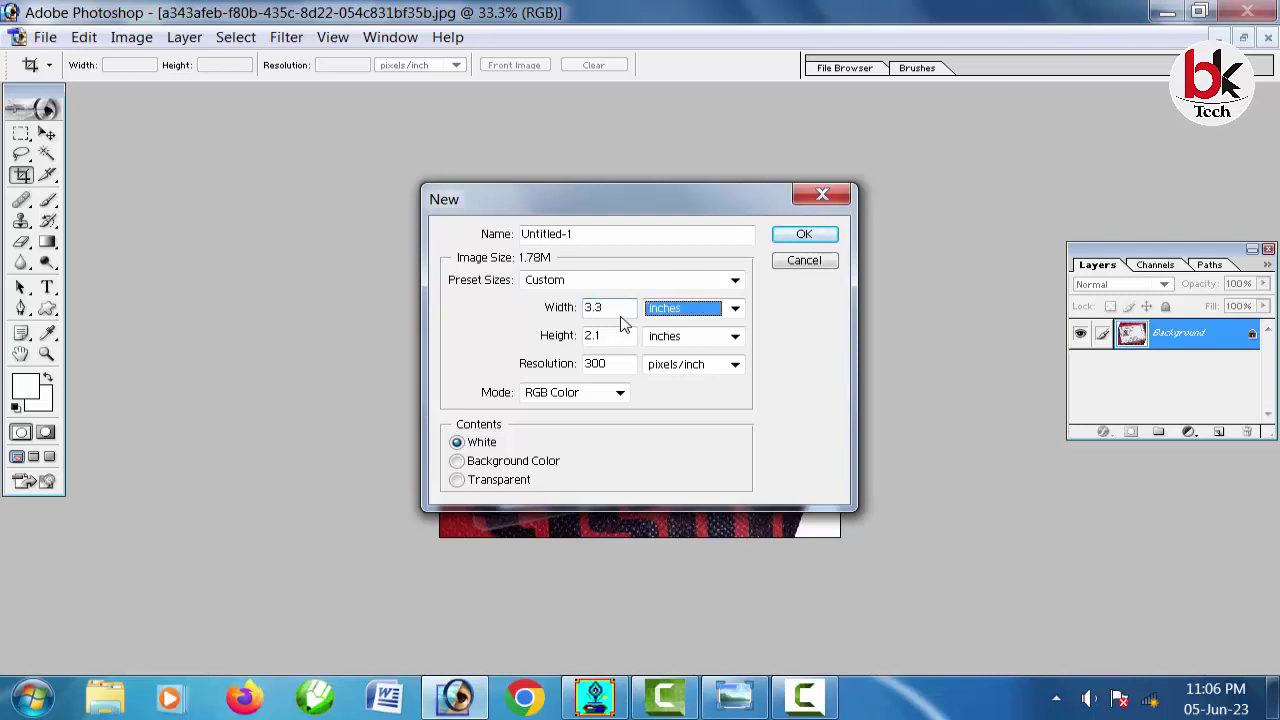
key(Tab)
text(2.1)
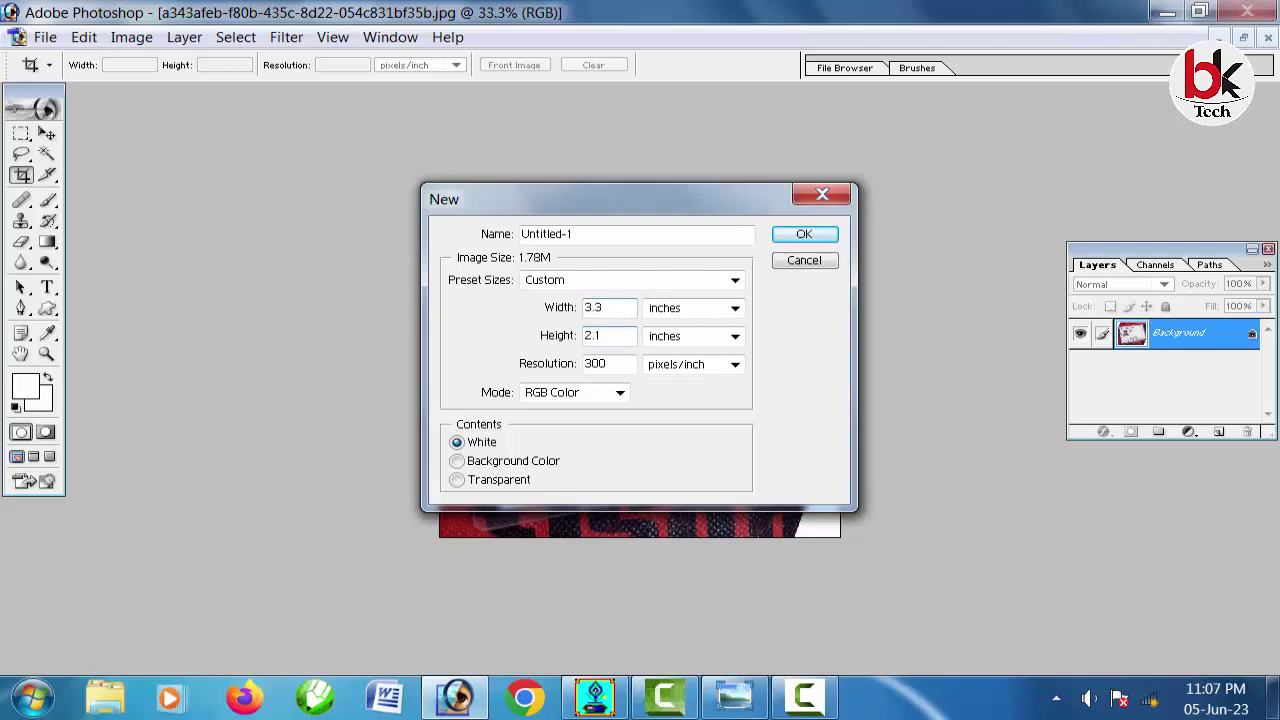
drag(609, 363, 569, 370)
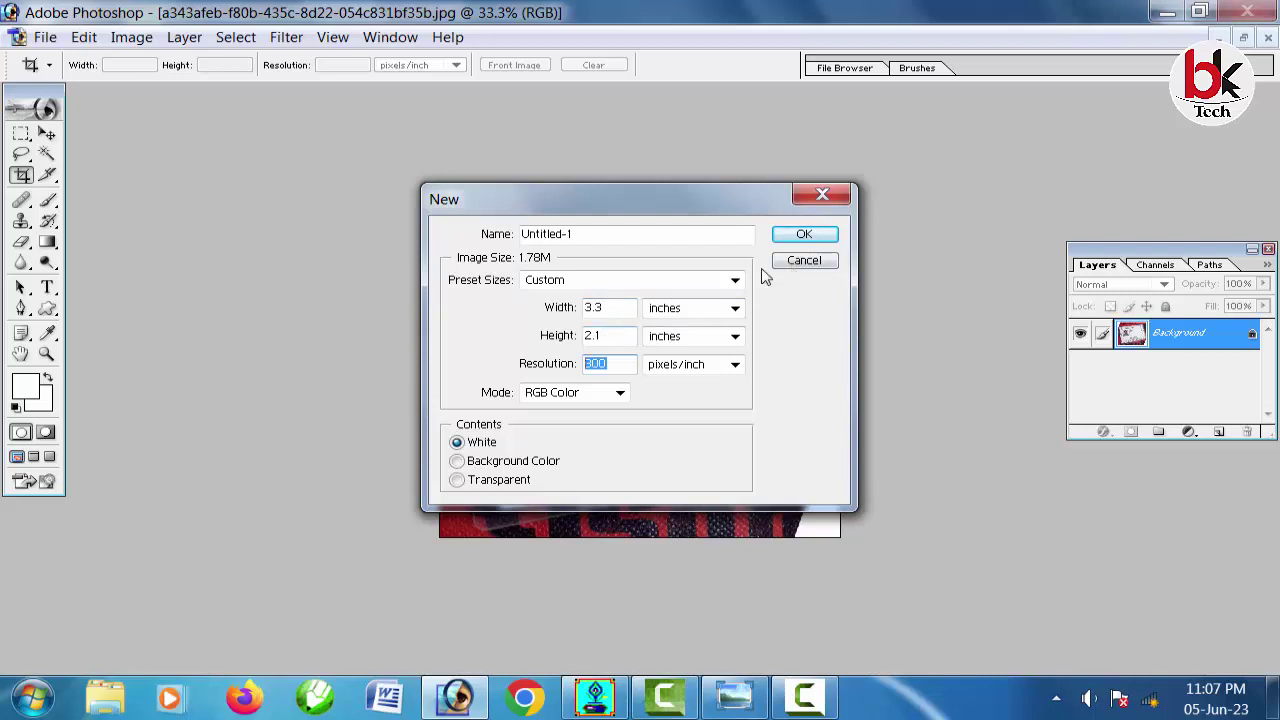
click(808, 238)
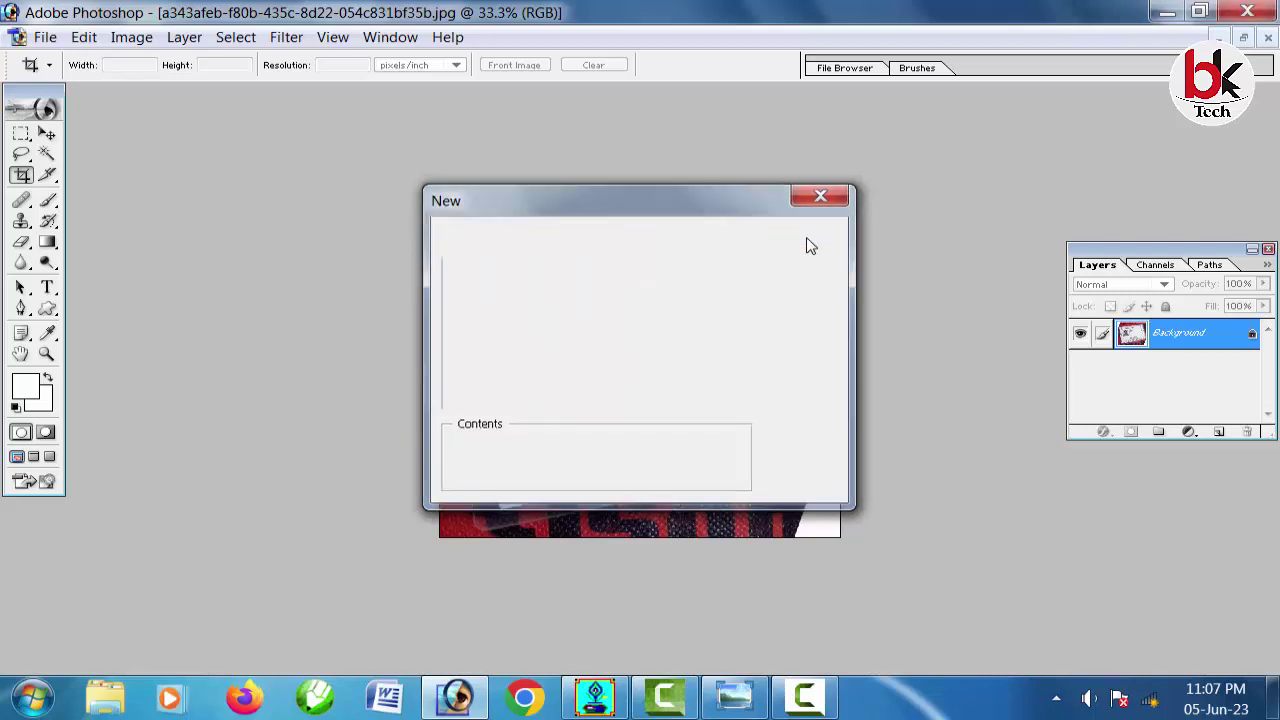
Drag the straightened card photo into Untitled-1 as Layer 1
mouse_move(510, 103)
mouse_down()
mouse_move(776, 101)
mouse_move(929, 132)
mouse_up()
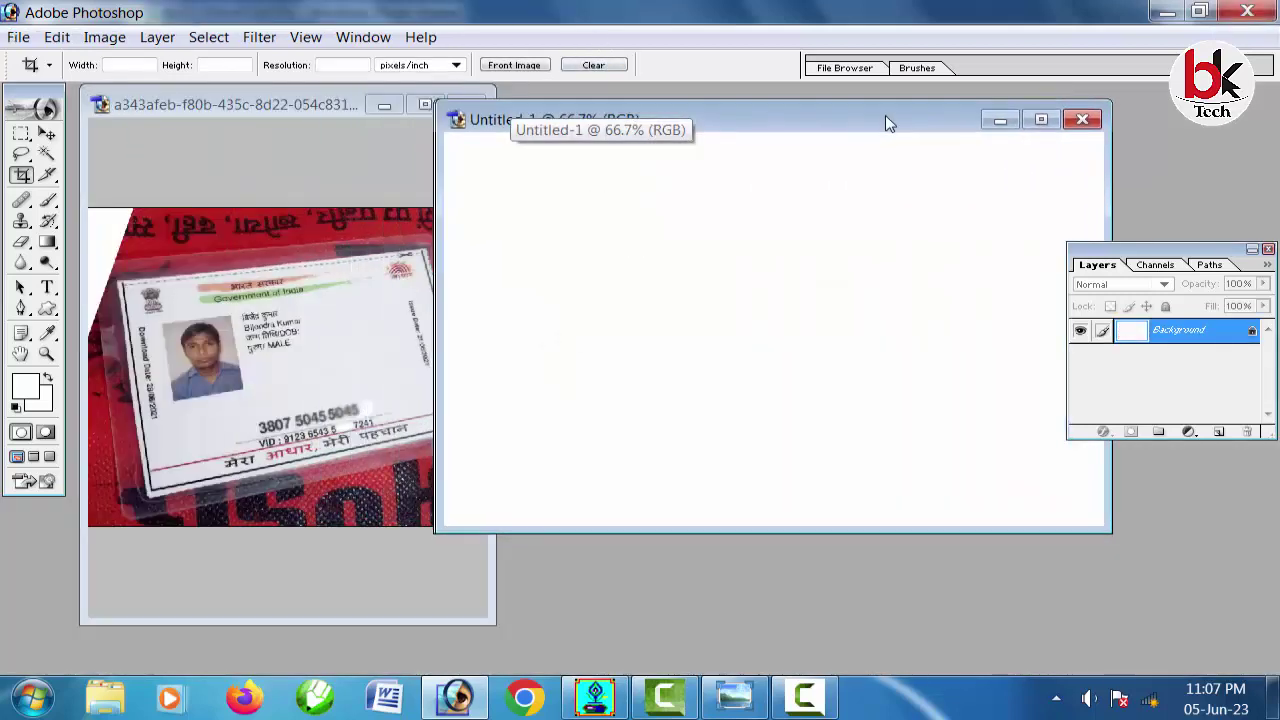
click(46, 133)
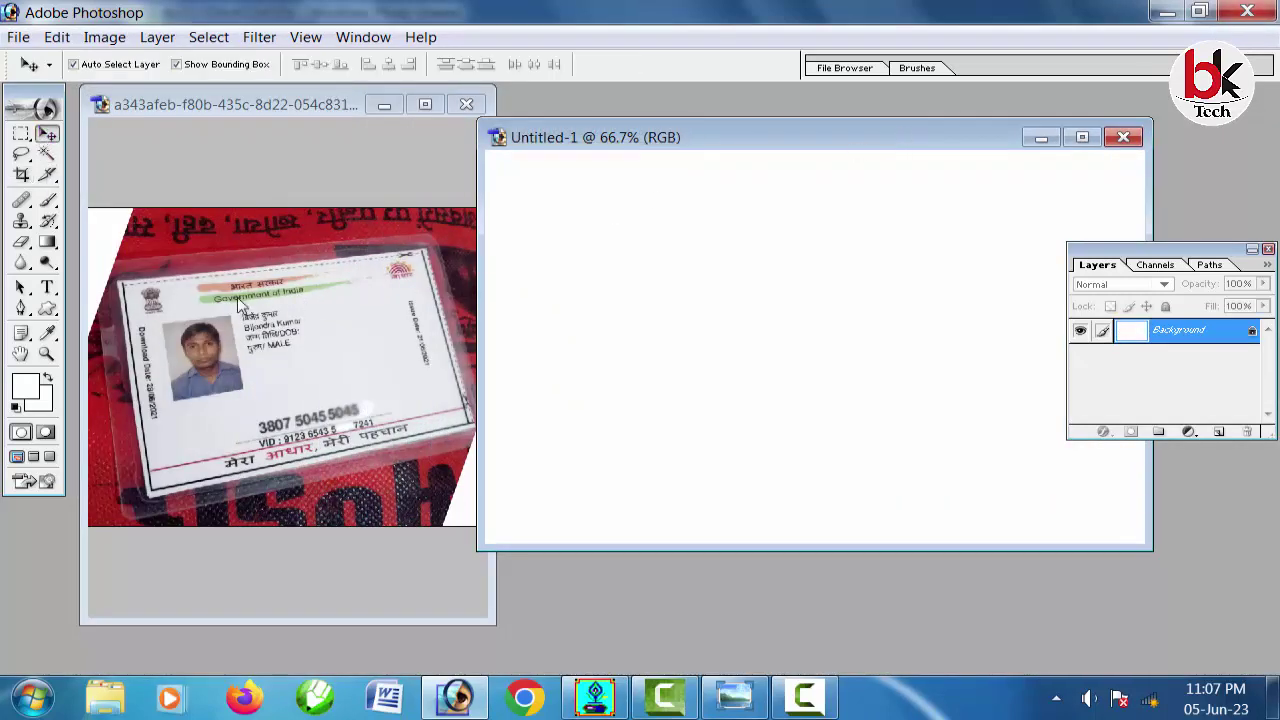
click(218, 310)
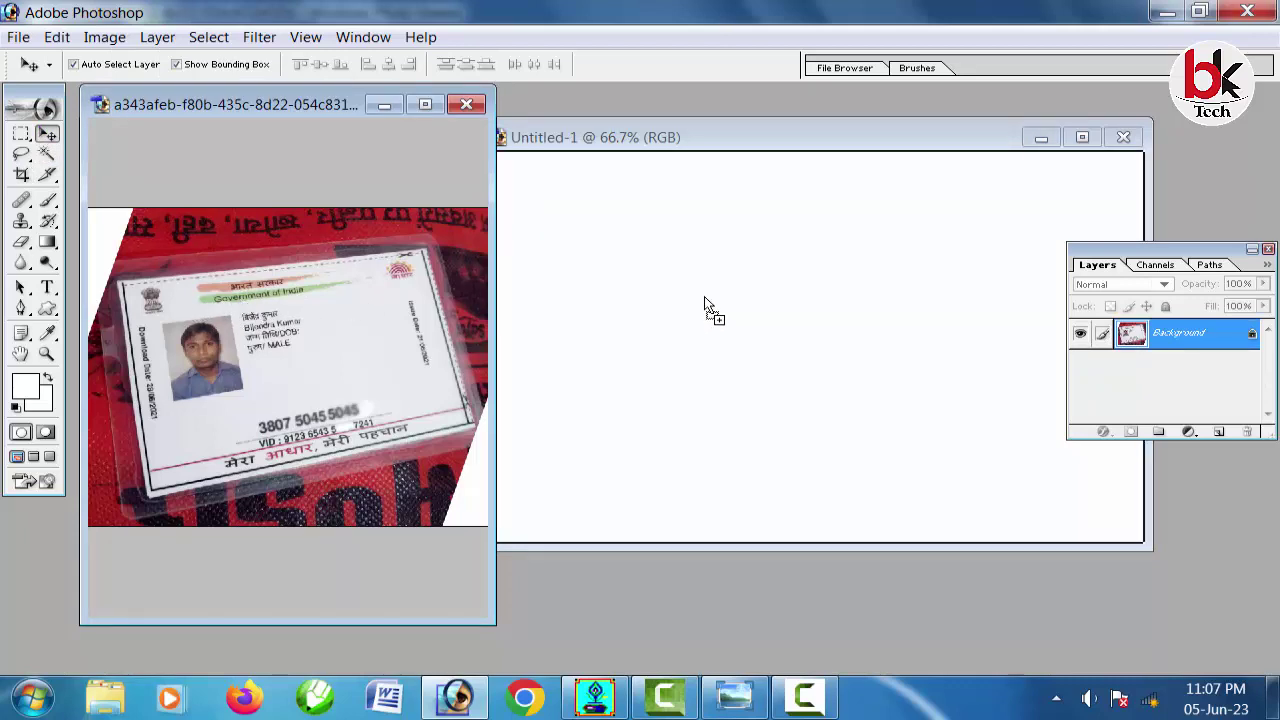
drag(278, 318, 720, 311)
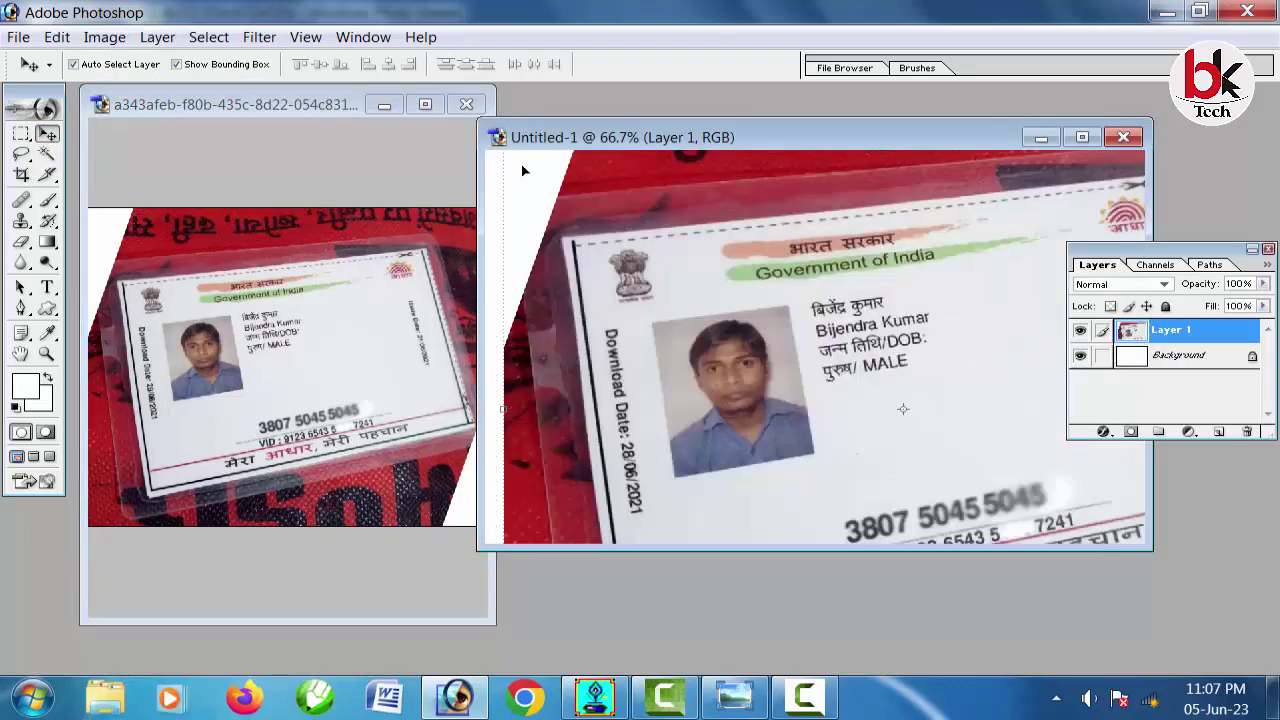
Close the original photo without saving and reposition the Untitled-1 window
click(466, 106)
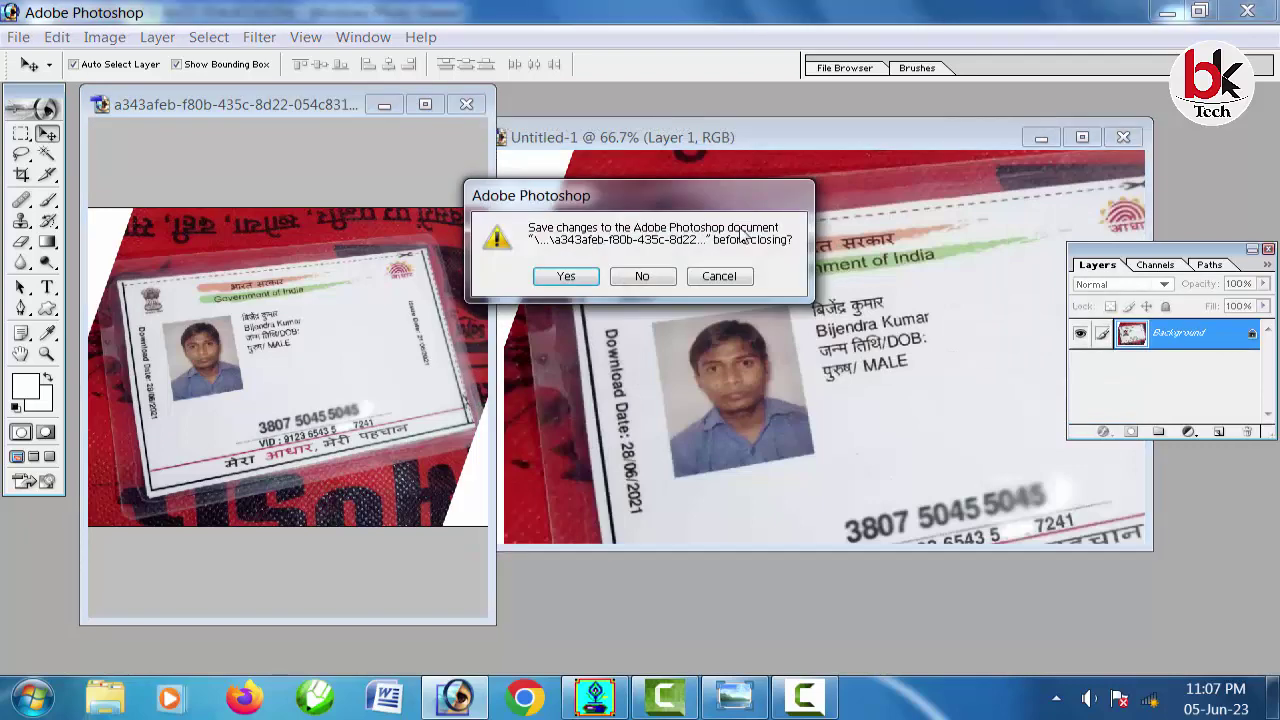
click(642, 276)
drag(868, 140, 504, 114)
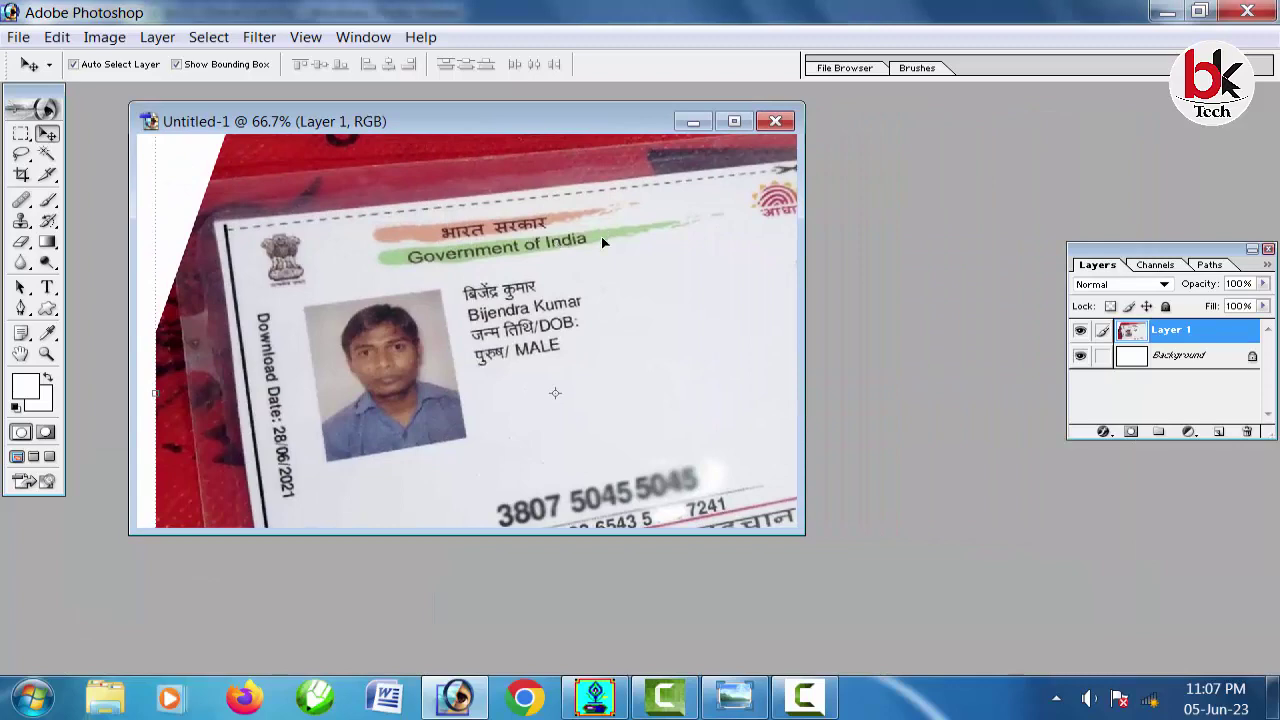
Maximize and zoom out Untitled-1, shift the card layer up-left, and start Free Transform
click(732, 125)
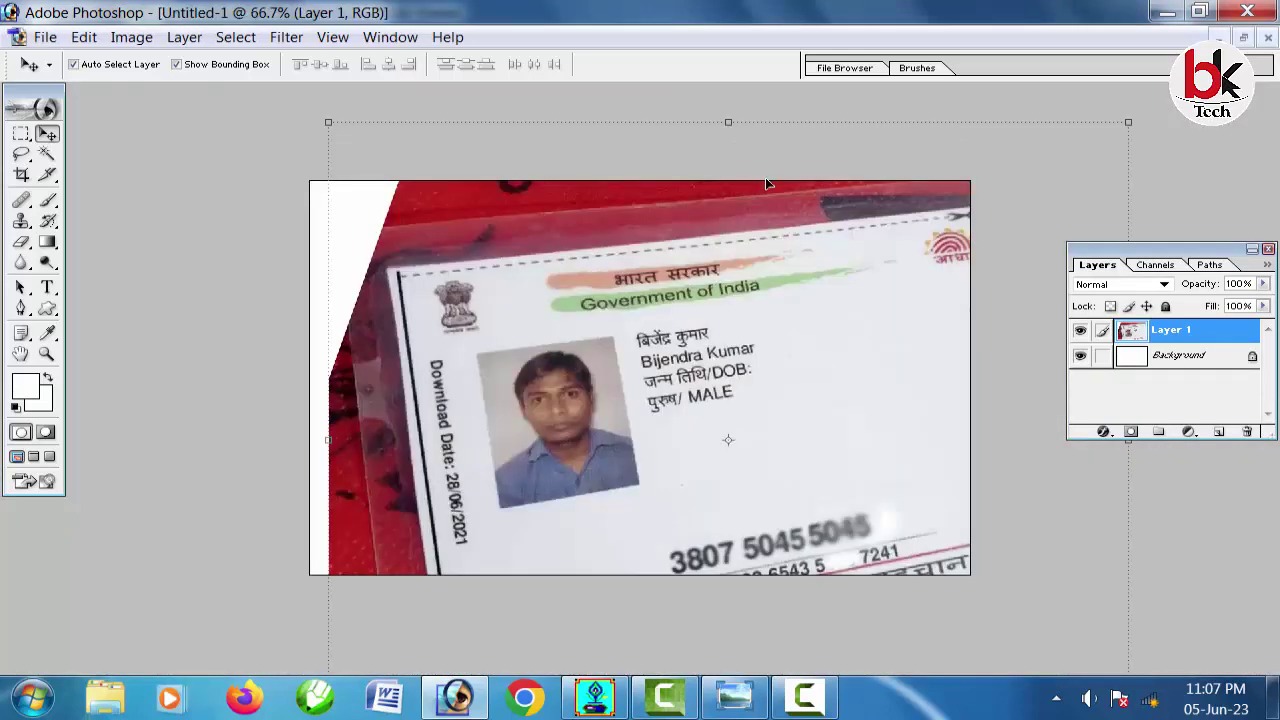
key(ctrl+minus)
key(ctrl+minus)
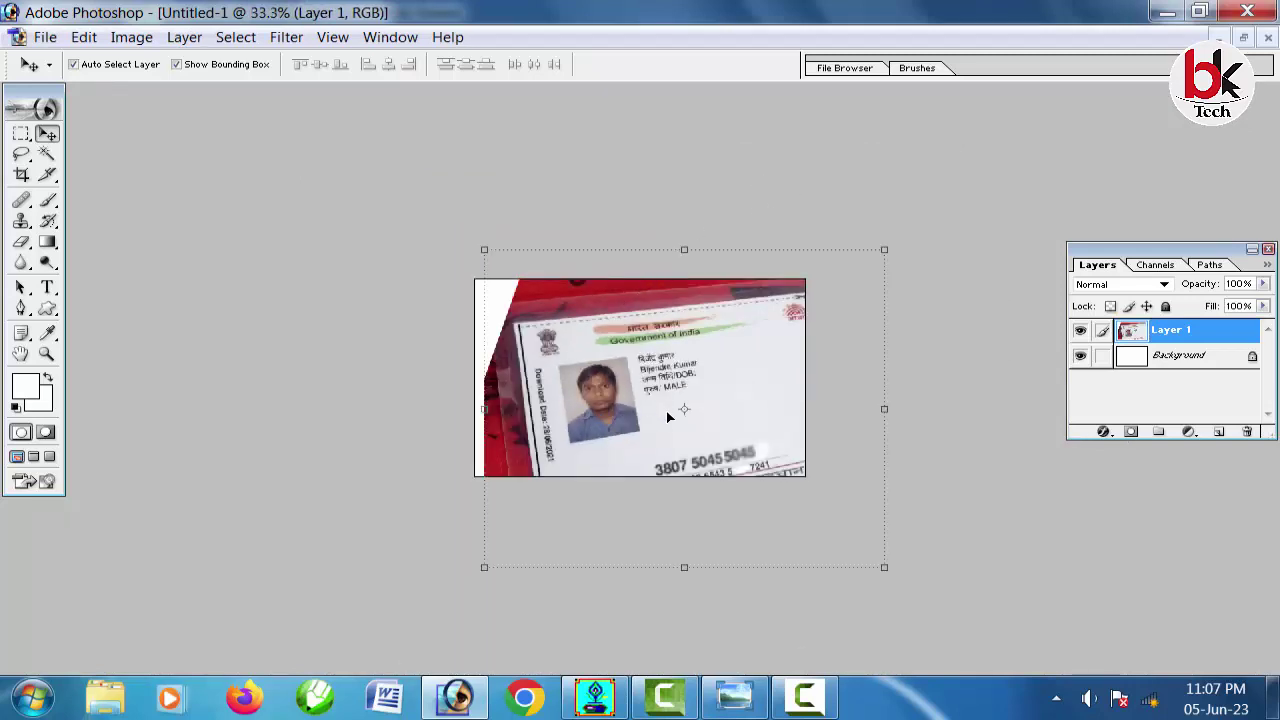
drag(667, 417, 622, 381)
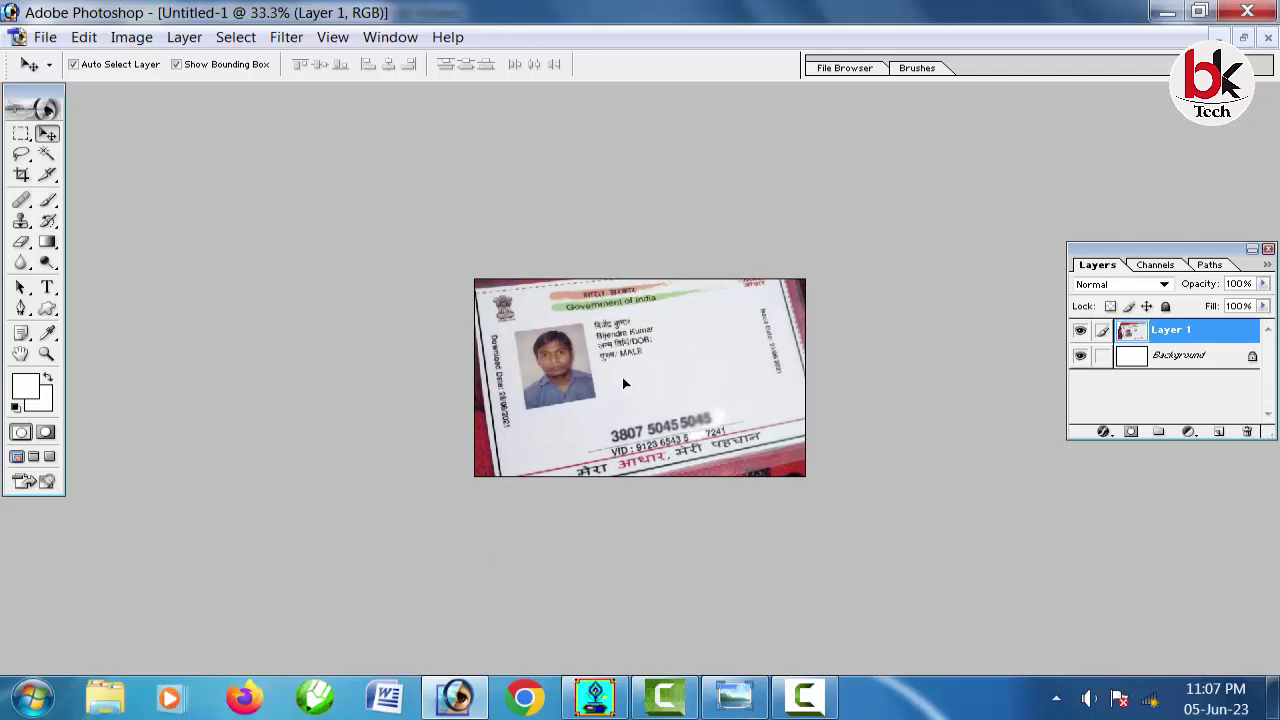
key(ctrl+t)
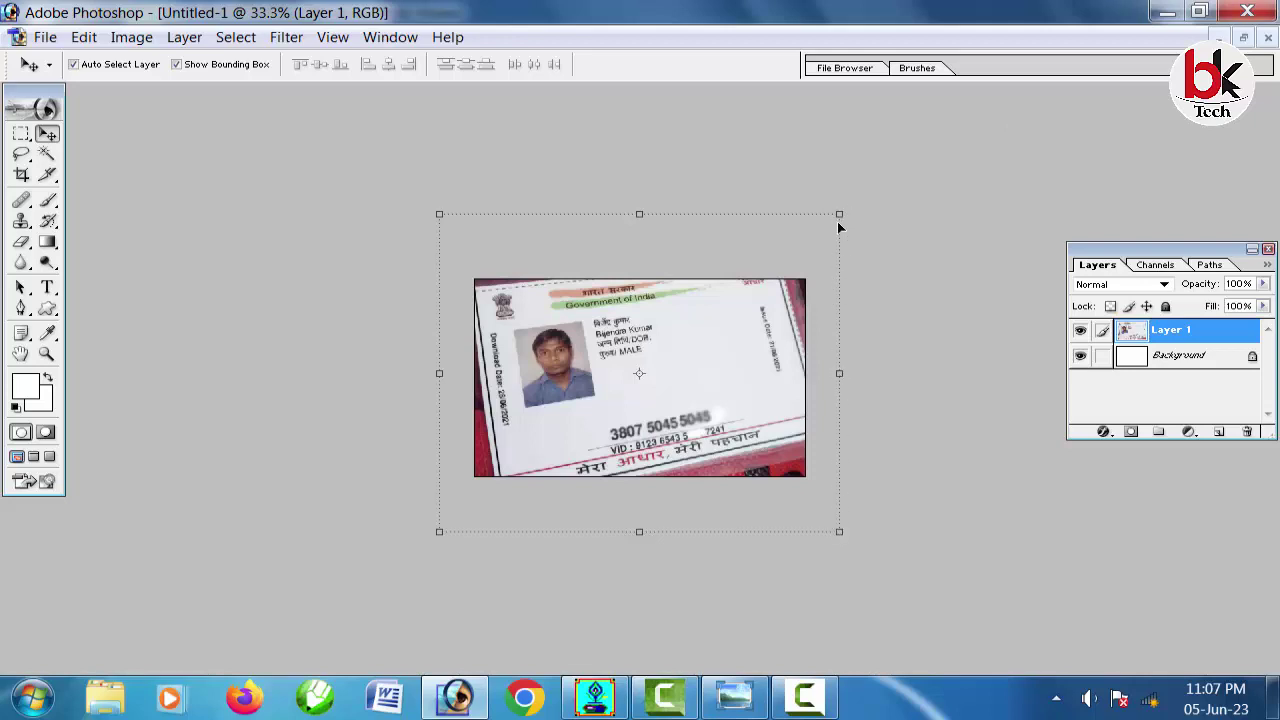
Distort all four Free Transform corners until the card lies square across the canvas
mouse_move(840, 217)
mouse_down()
mouse_move(836, 254)
mouse_move(875, 243)
mouse_up()
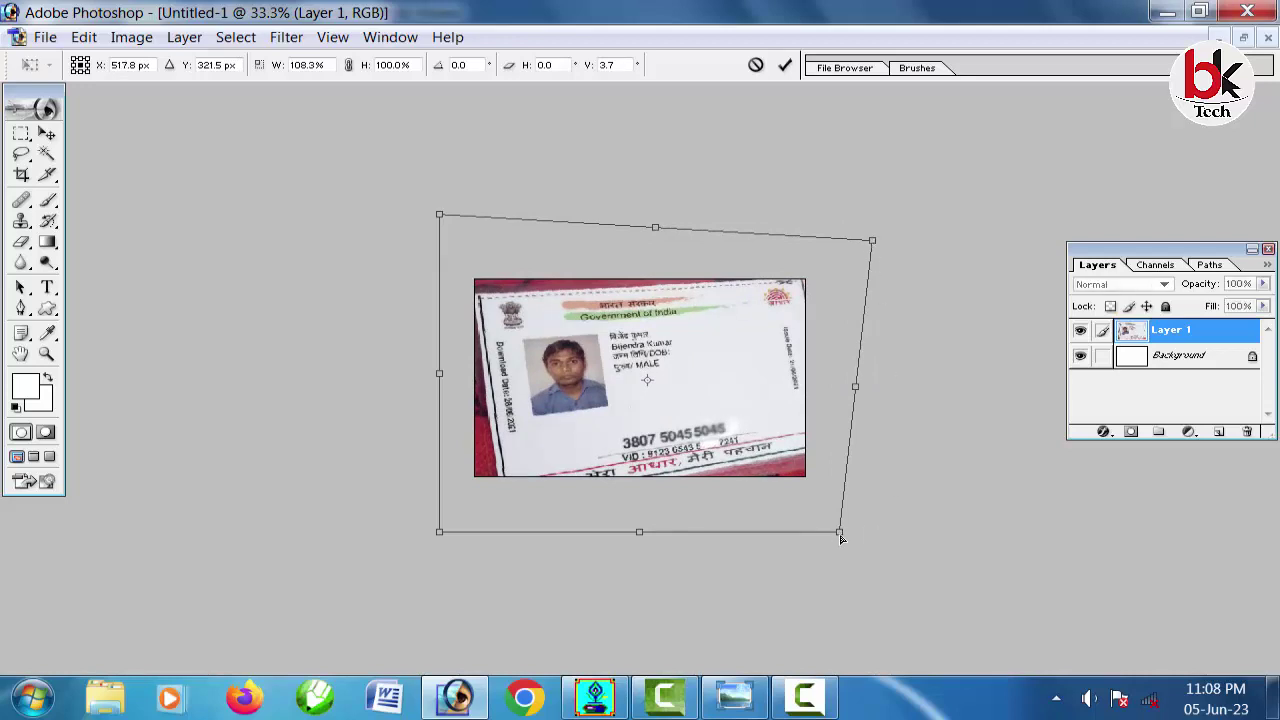
drag(841, 538, 801, 574)
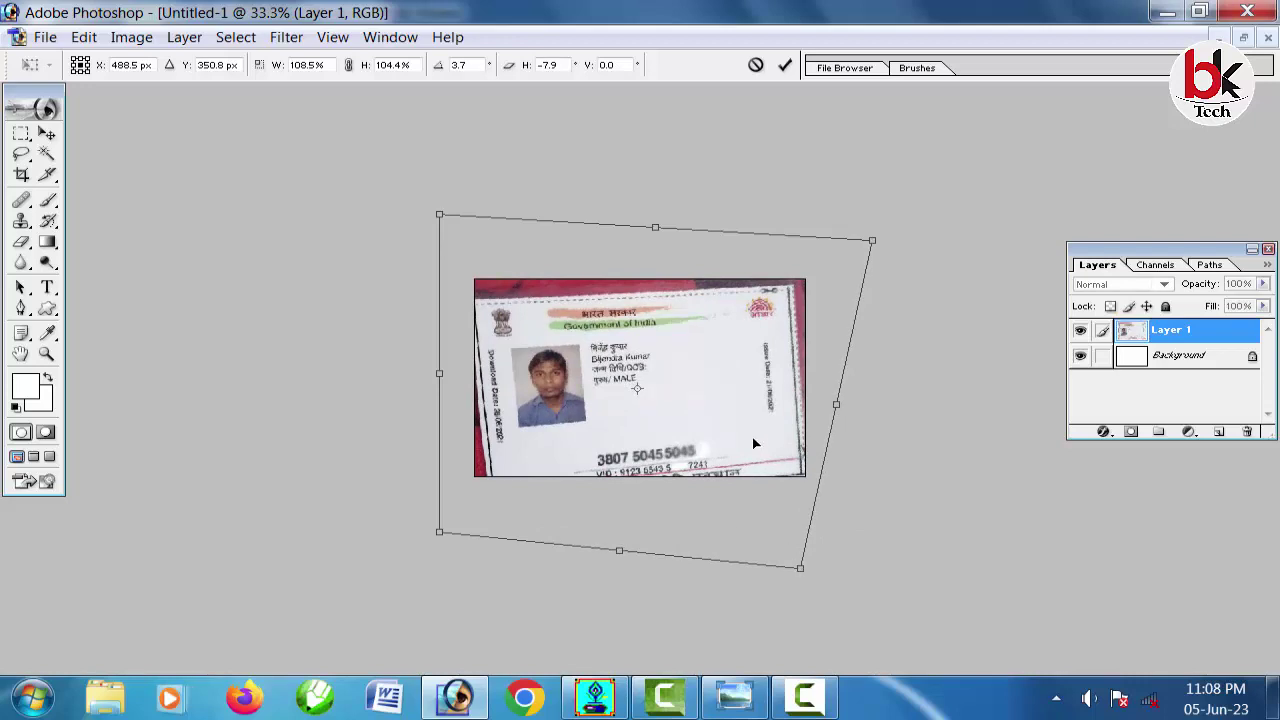
drag(872, 242, 893, 232)
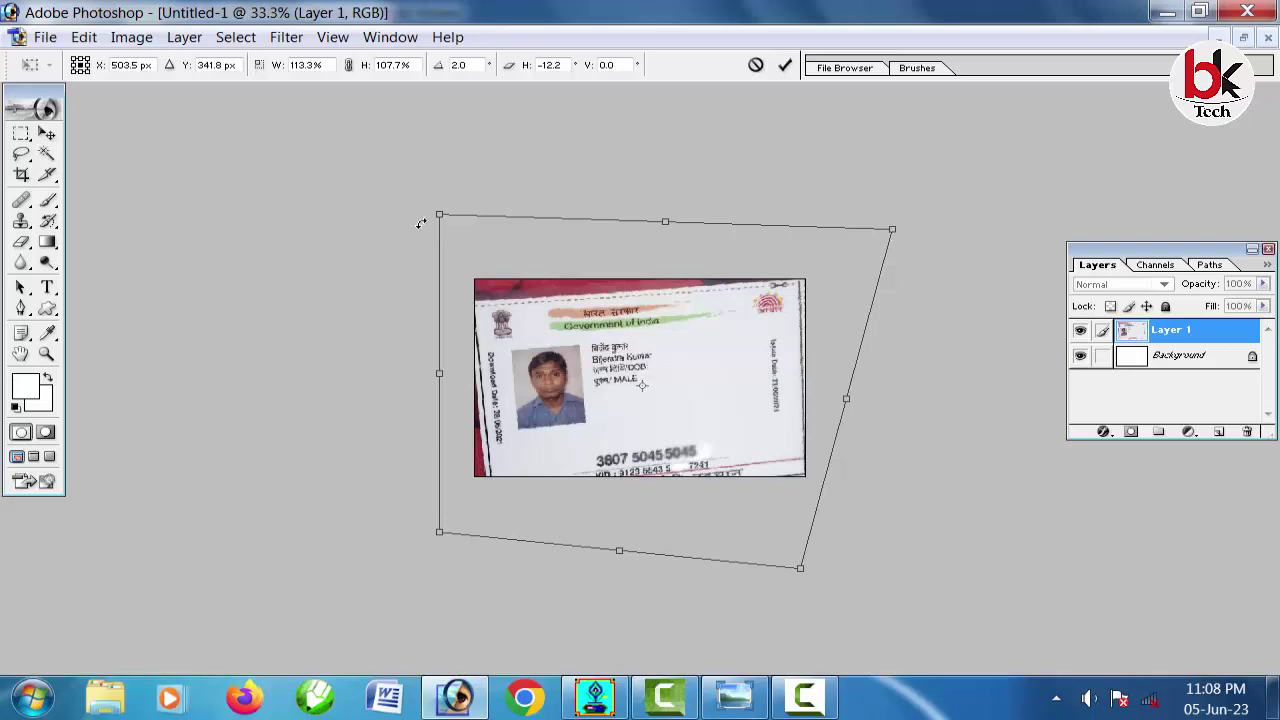
mouse_move(442, 220)
mouse_down()
mouse_move(464, 191)
mouse_move(450, 188)
mouse_up()
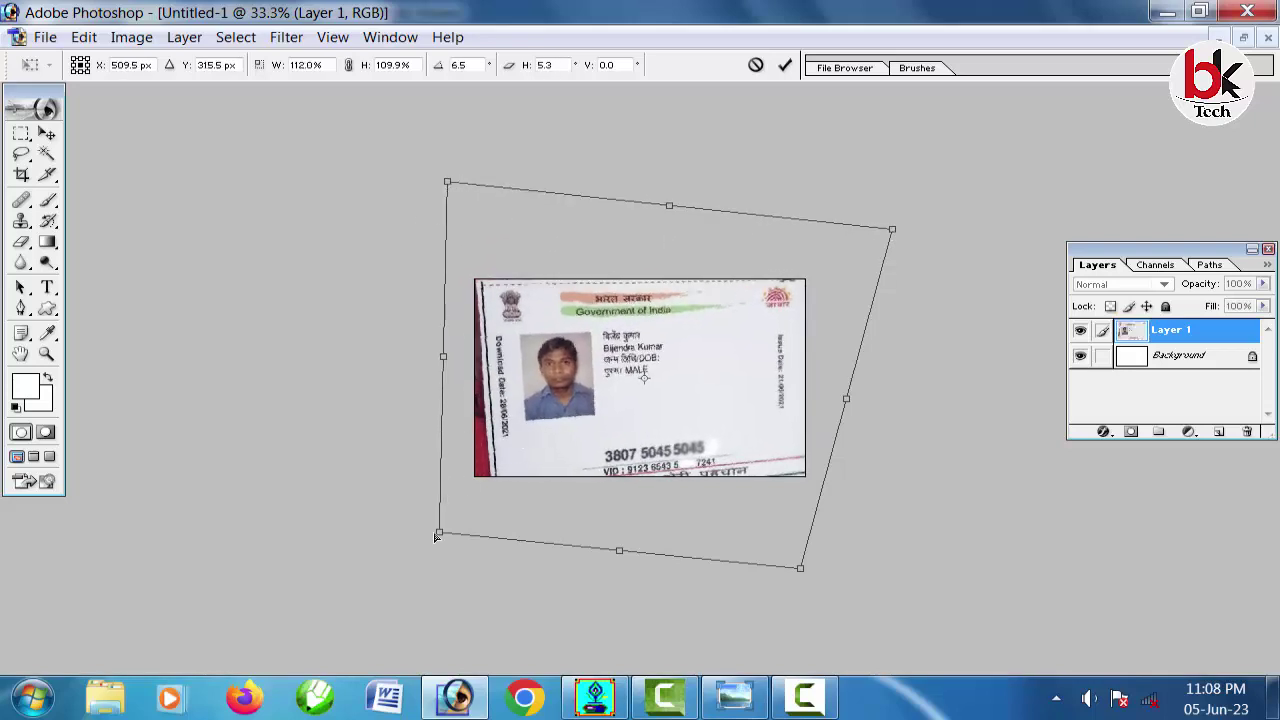
drag(436, 537, 419, 491)
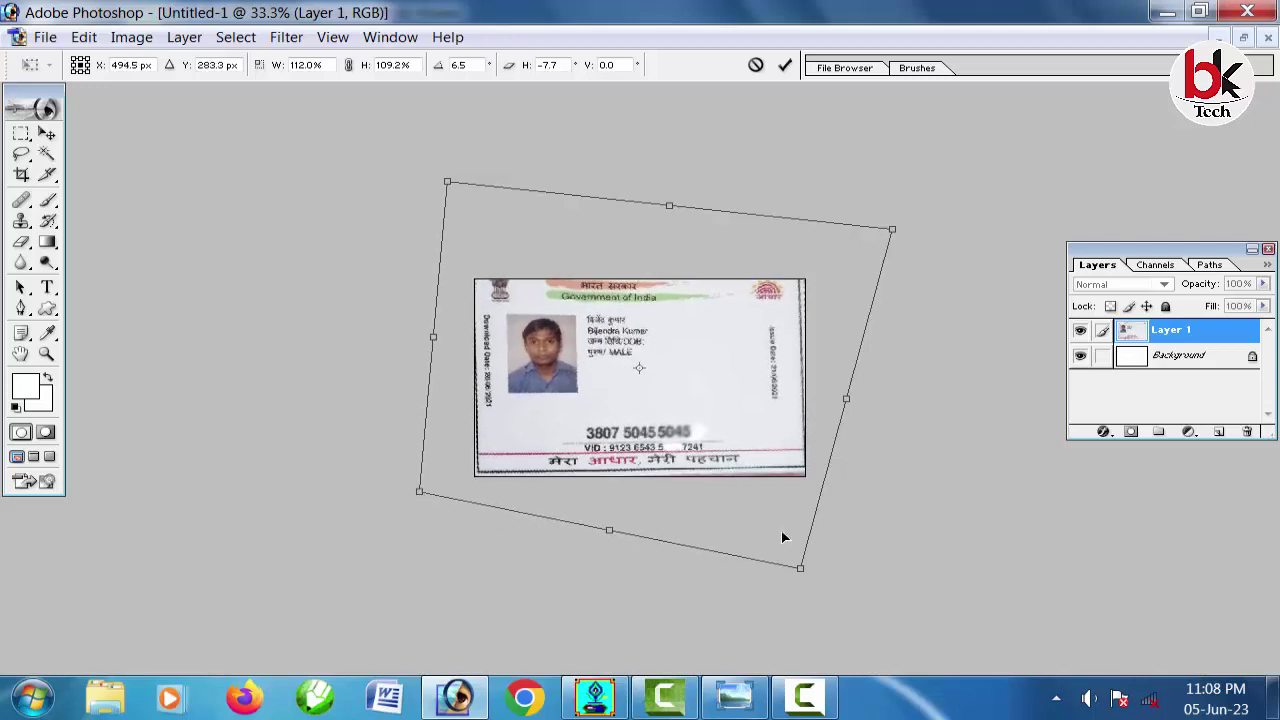
mouse_move(802, 571)
mouse_down()
mouse_move(784, 584)
mouse_move(798, 574)
mouse_up()
drag(897, 233, 899, 236)
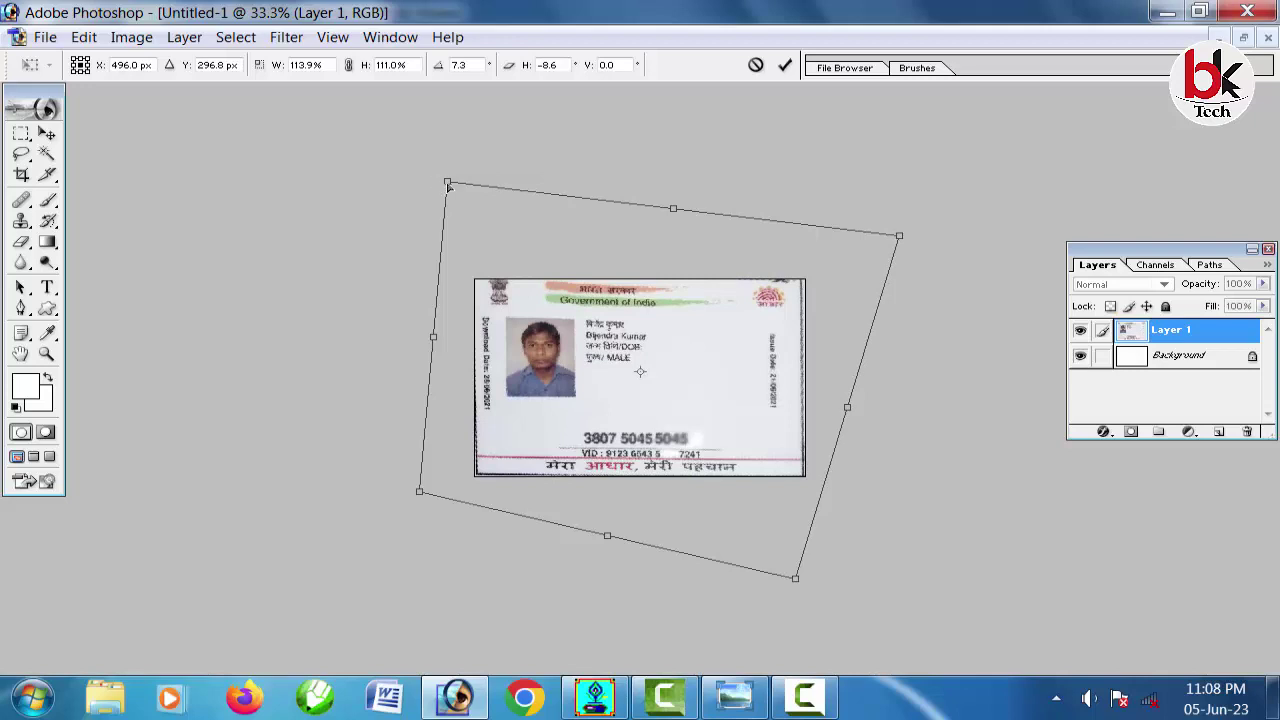
drag(448, 185, 458, 205)
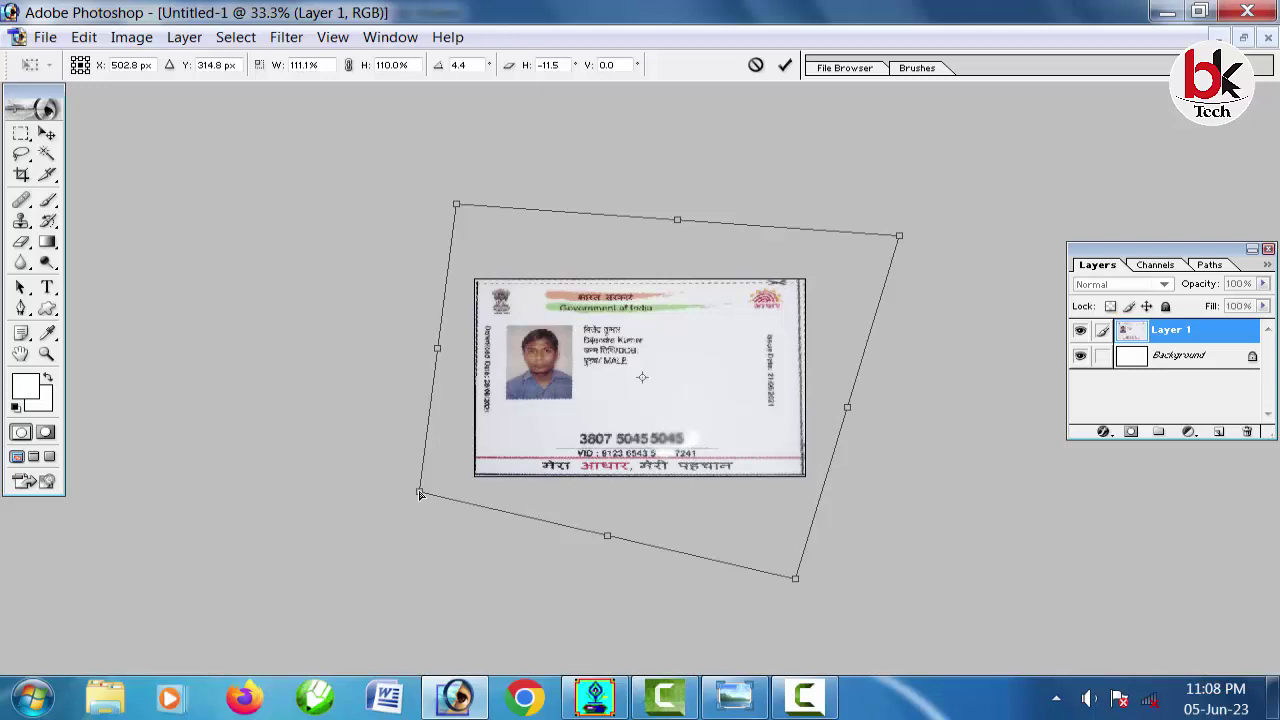
drag(420, 494, 428, 495)
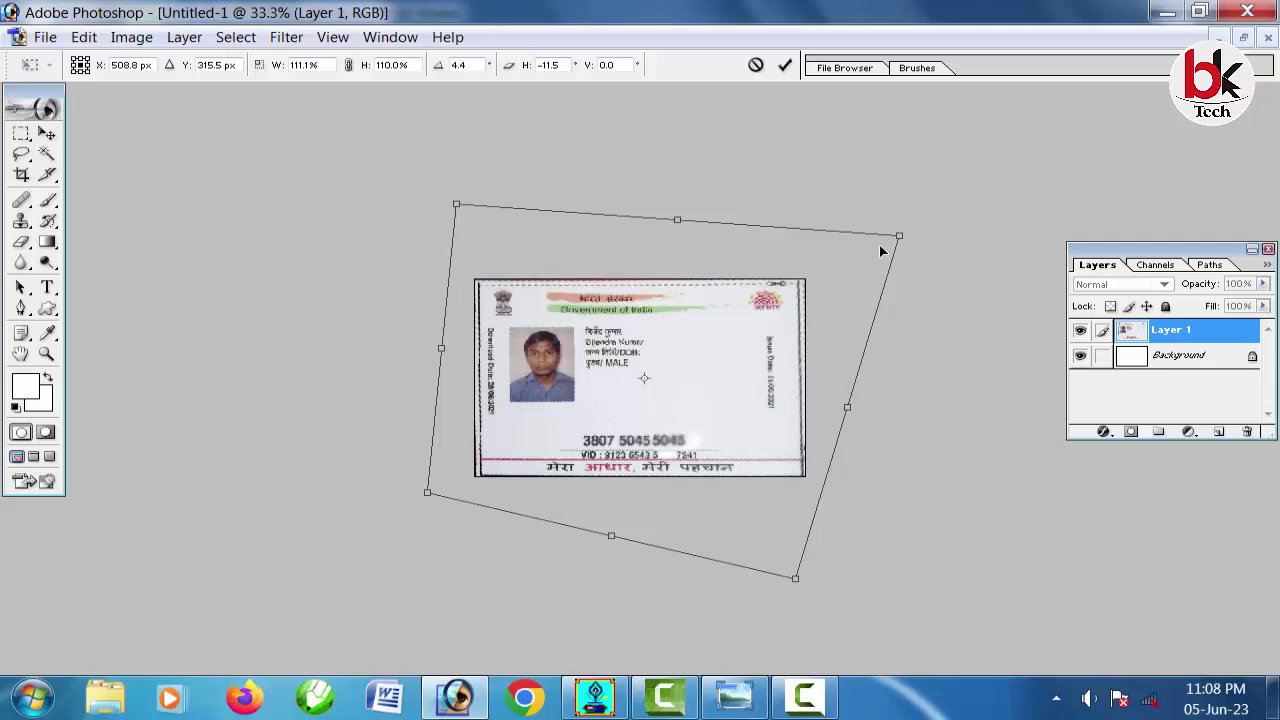
key(ctrl+plus)
key(ctrl+plus)
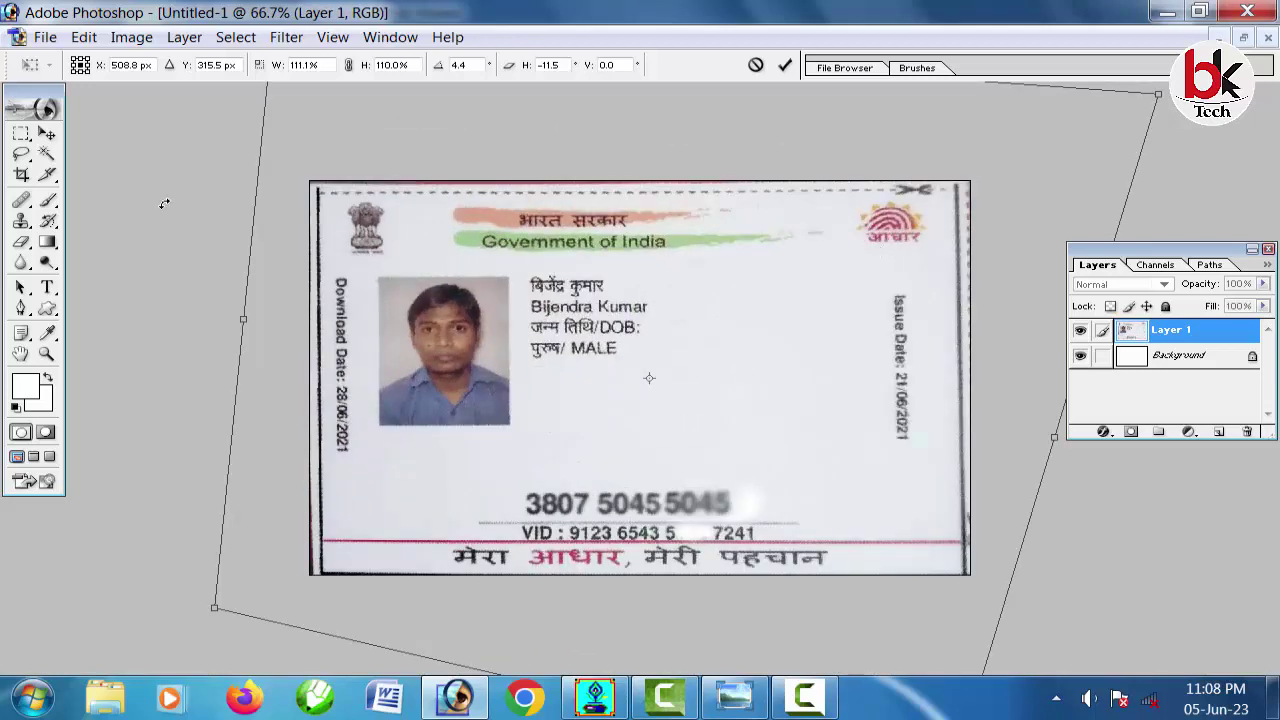
Apply the corner distortion and crop the canvas to the whole card area
click(21, 174)
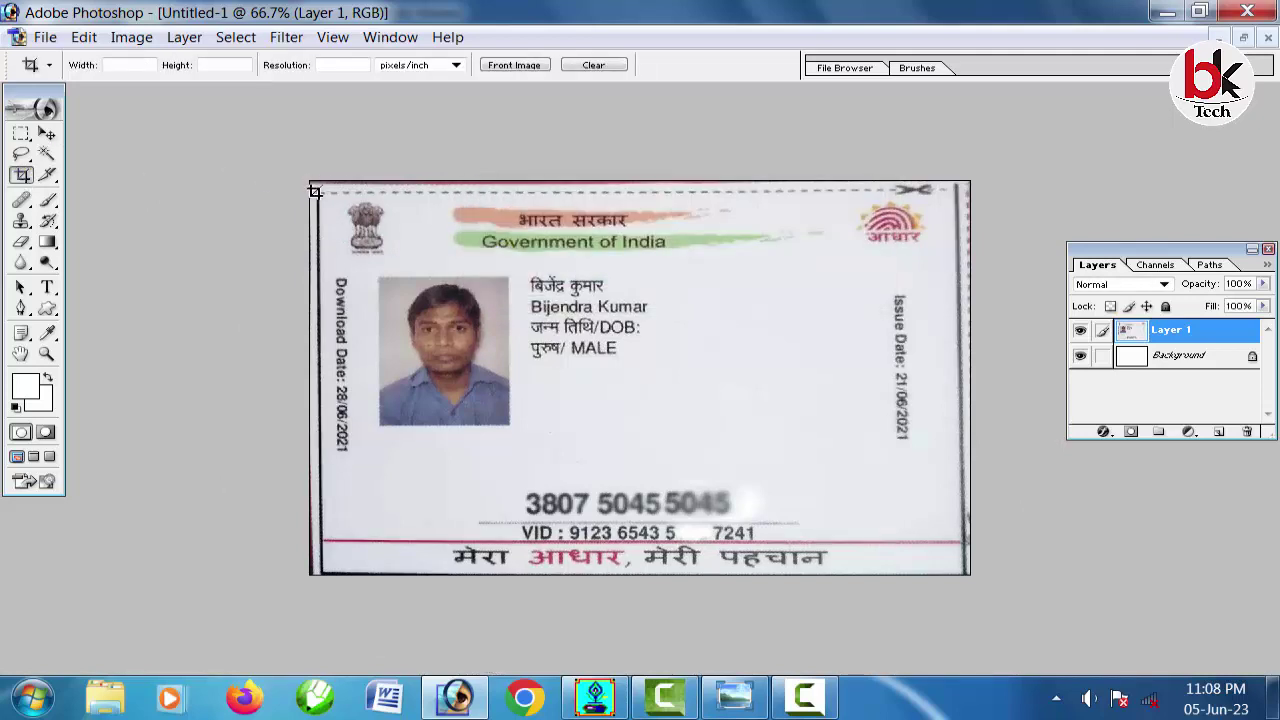
drag(310, 185, 988, 716)
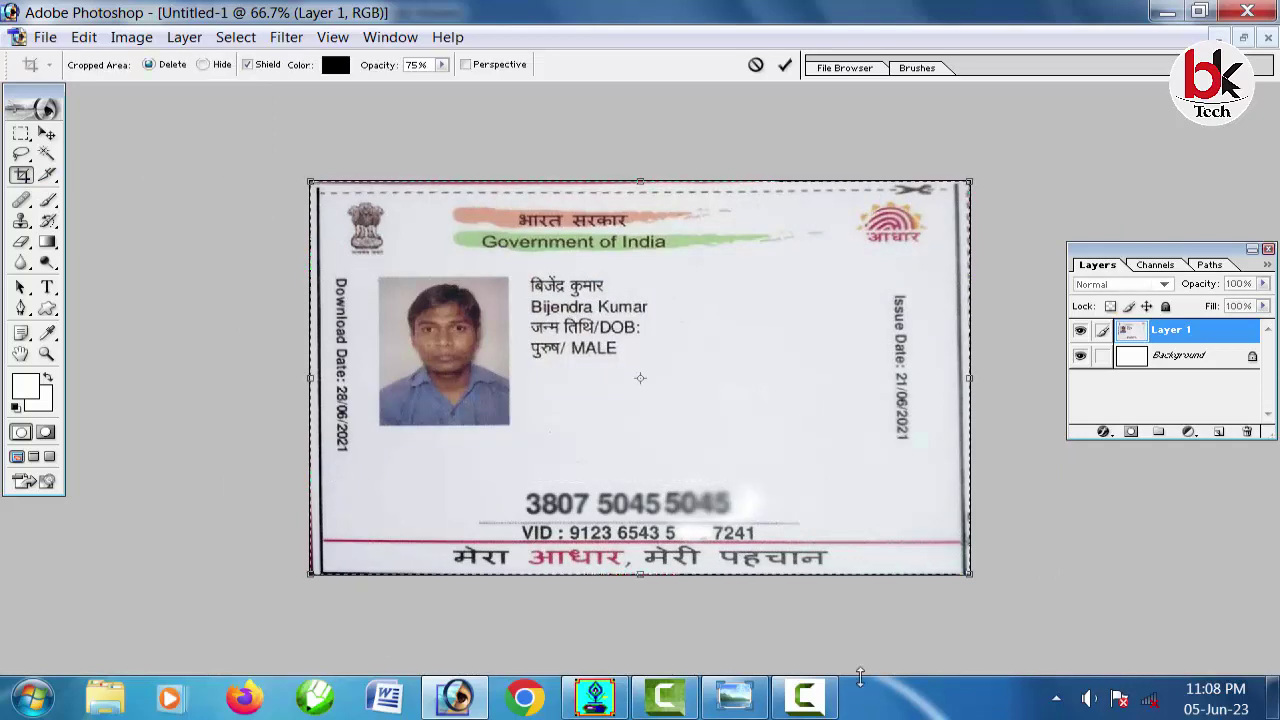
key(Return)
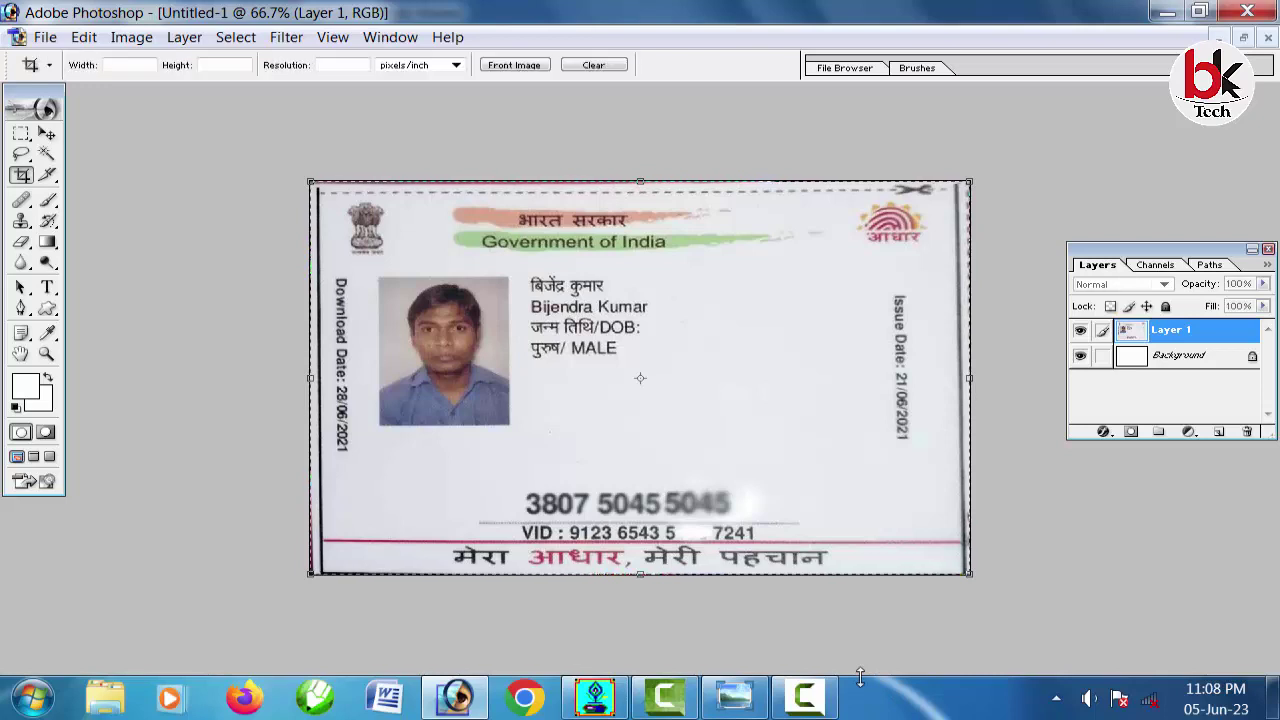
click(46, 133)
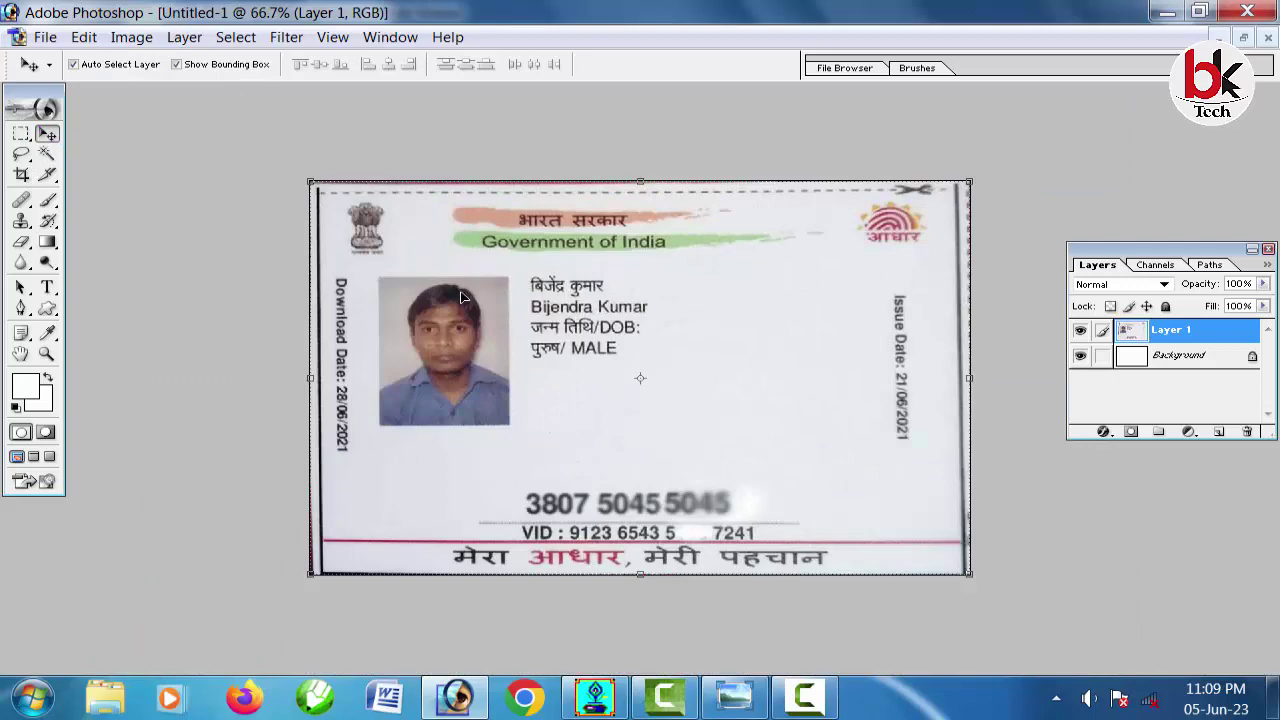
Save the document to the Desktop as Untitbkm.psd in Photoshop format
click(45, 37)
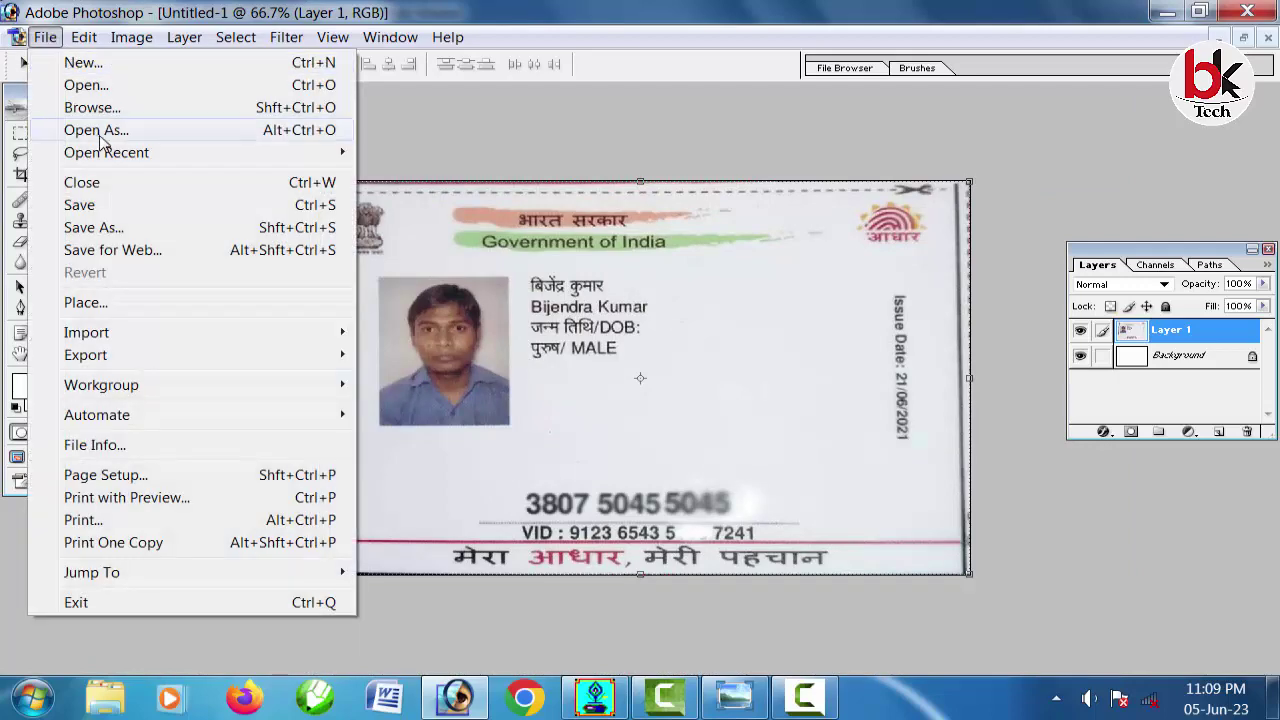
click(113, 205)
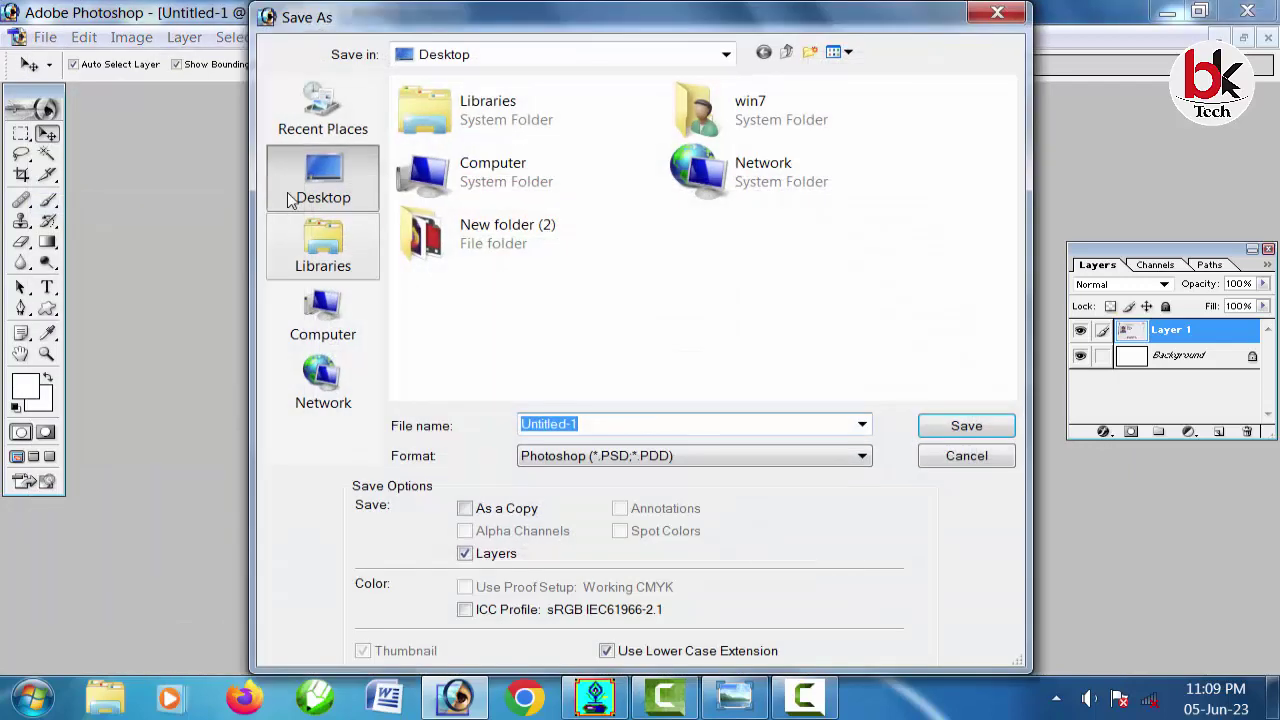
click(583, 424)
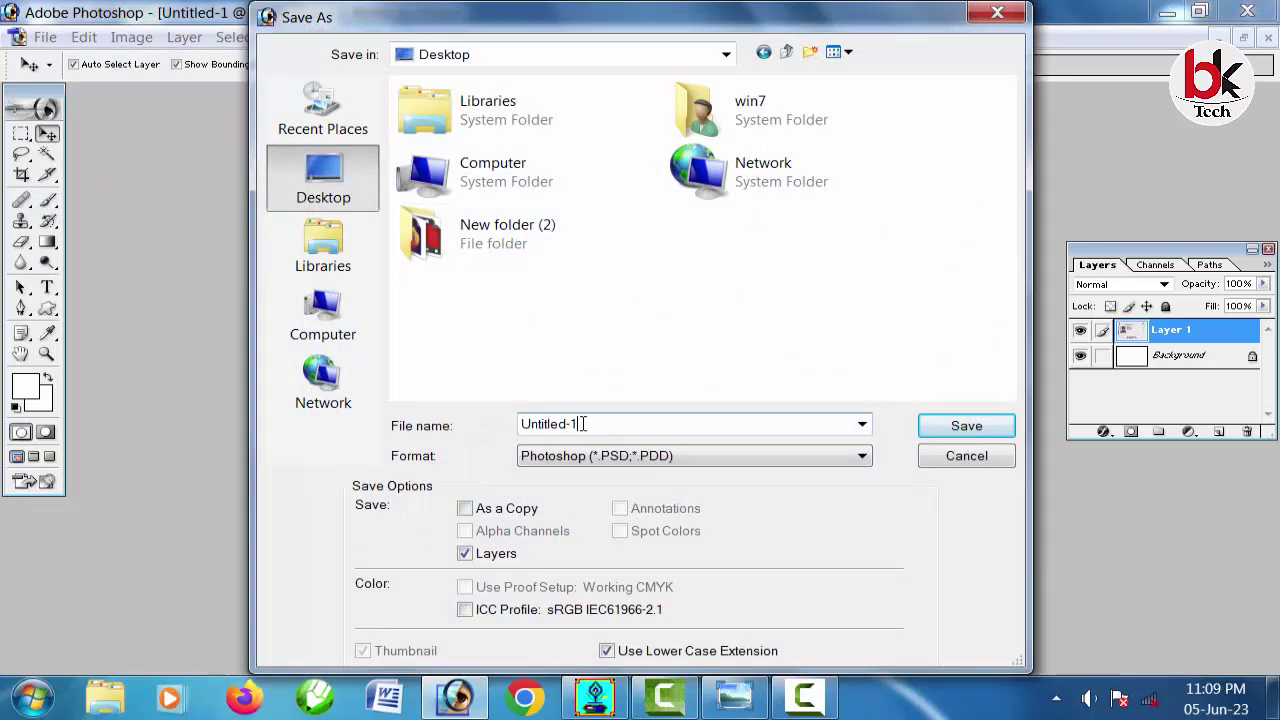
drag(583, 424, 545, 415)
key(BackSpace)
text(bkm)
click(955, 427)
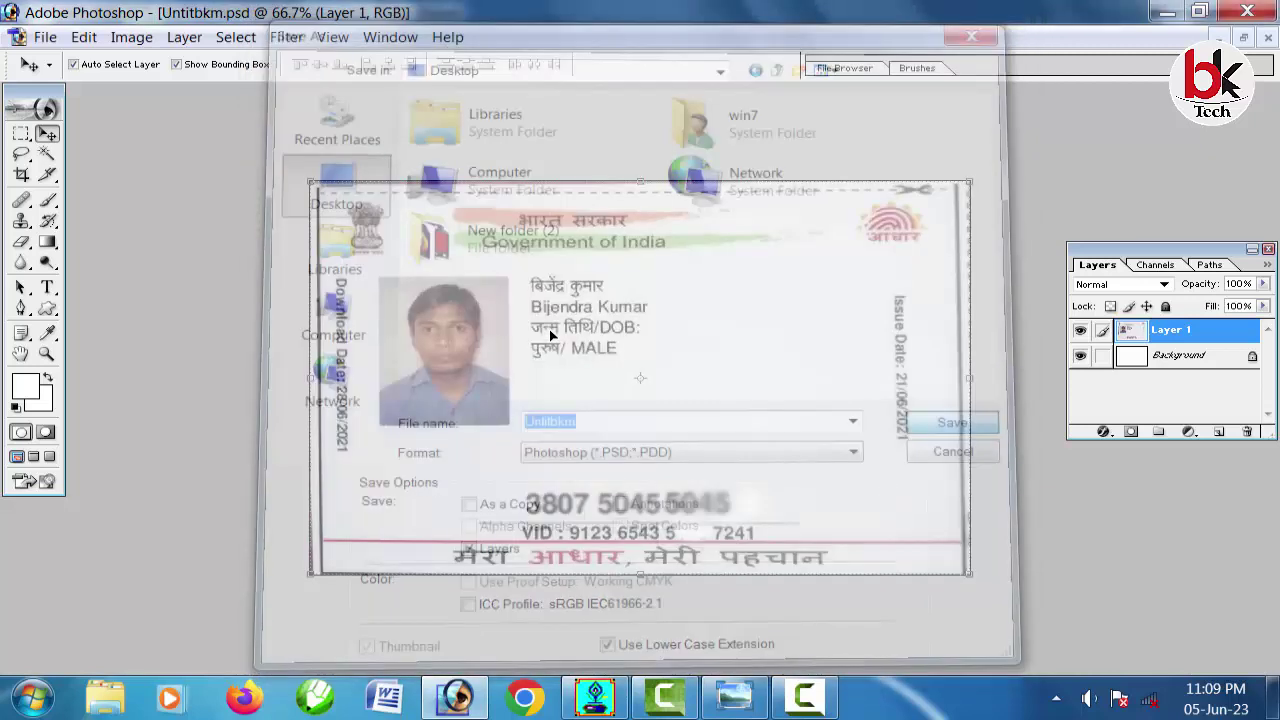